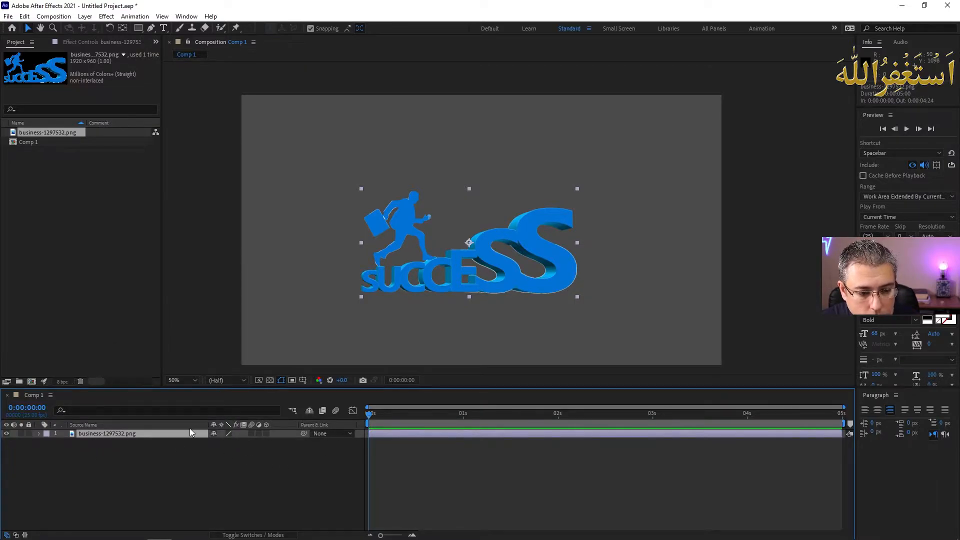
# Reveal the success image layer's scale and set it to 45%
pyautogui.press('s')
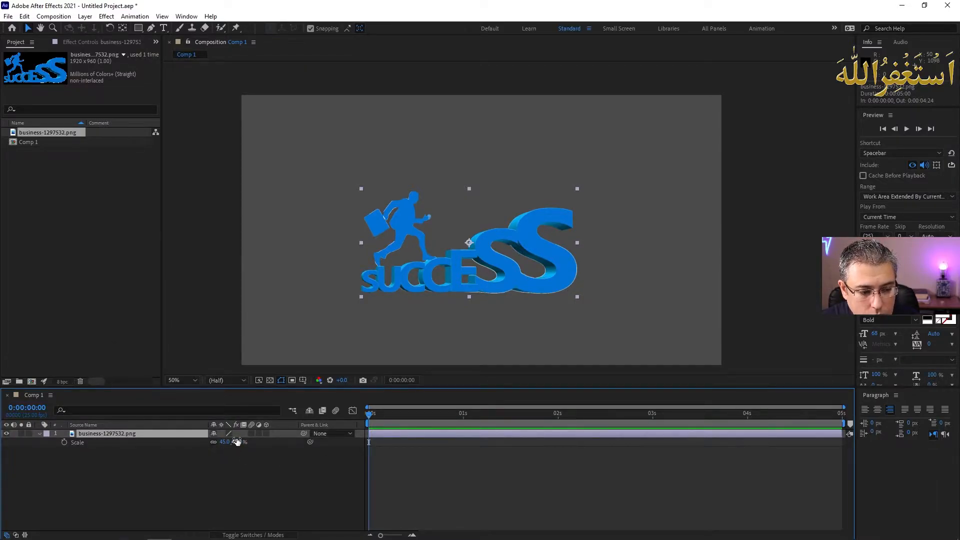
pyautogui.moveTo(236, 441); pyautogui.dragTo(237, 455)
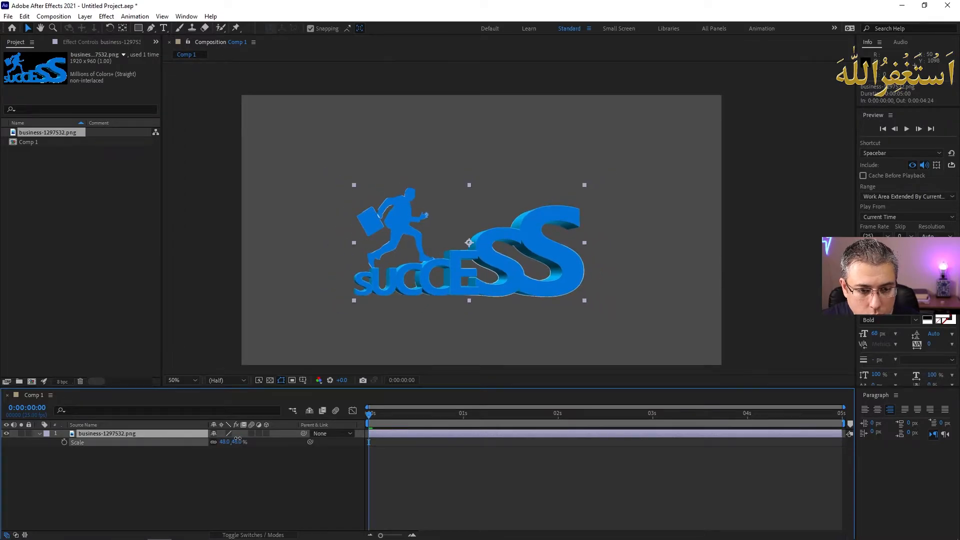
pyautogui.click(236, 442)
pyautogui.write('45')
pyautogui.press('Return')
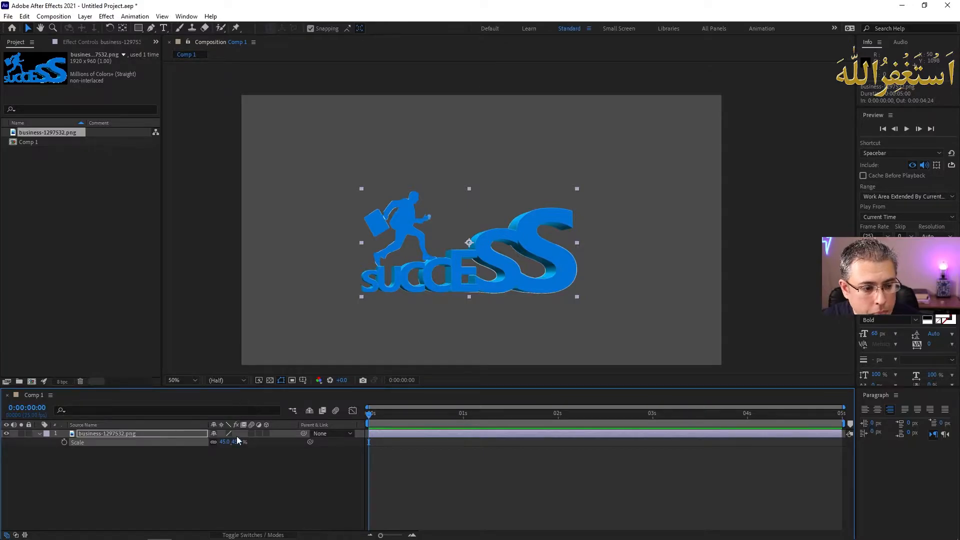
# Collapse the image layer's properties and duplicate the layer
pyautogui.click(238, 459)
pyautogui.click(73, 444)
pyautogui.click(38, 433)
pyautogui.click(88, 434)
pyautogui.hotkey('ctrl', 'd')
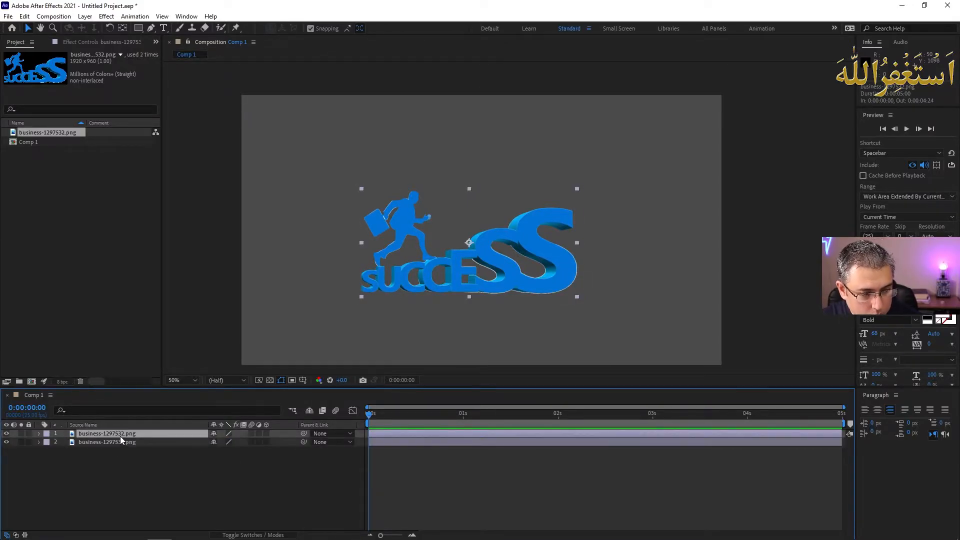
pyautogui.click(124, 444)
pyautogui.click(131, 426)
pyautogui.click(131, 434)
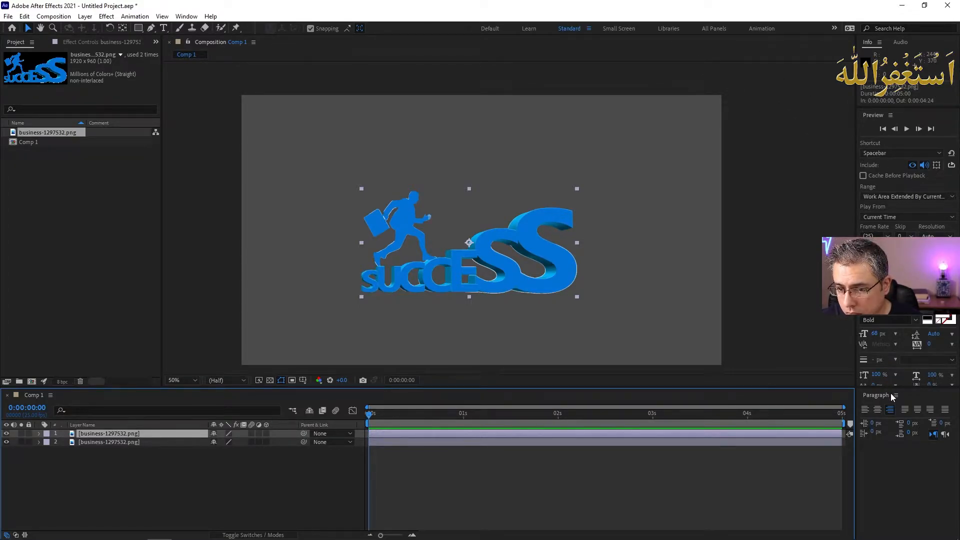
# Search the effects for Levels and apply the Levels effect to the lower image copy
pyautogui.click(194, 17)
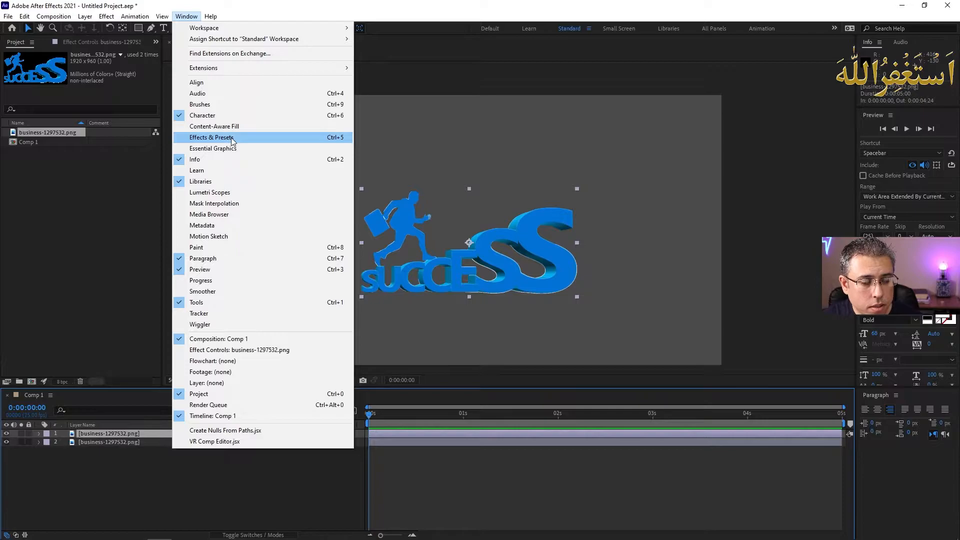
pyautogui.click(212, 137)
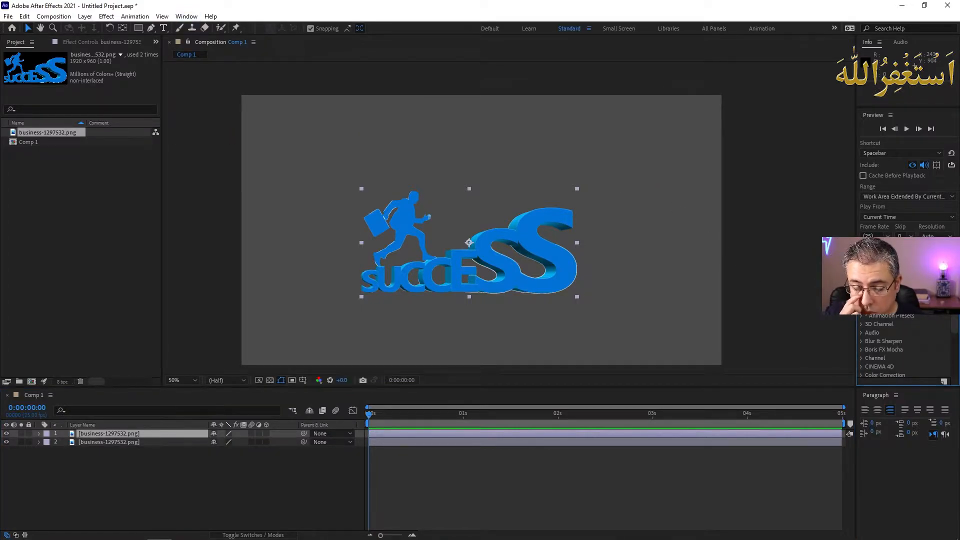
pyautogui.write('Levels')
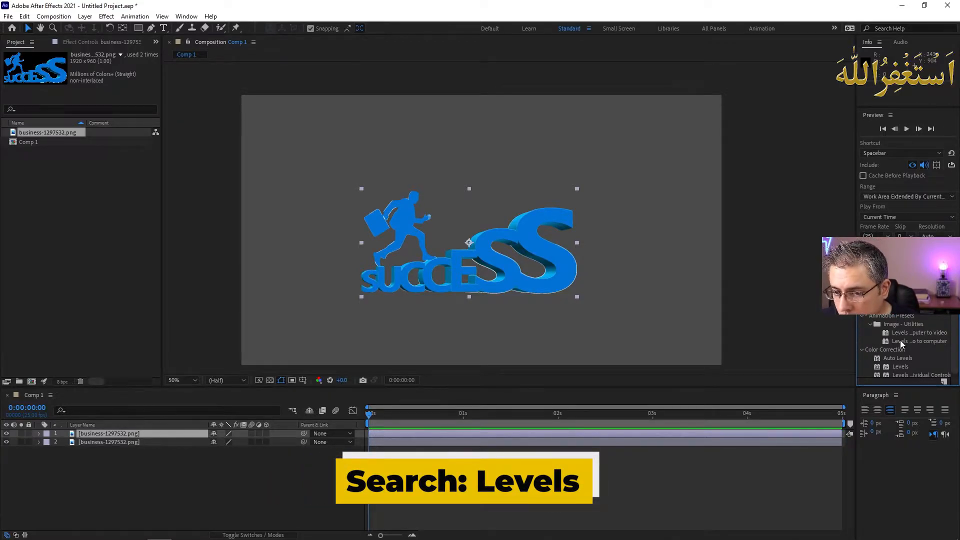
pyautogui.moveTo(954, 332); pyautogui.dragTo(955, 337)
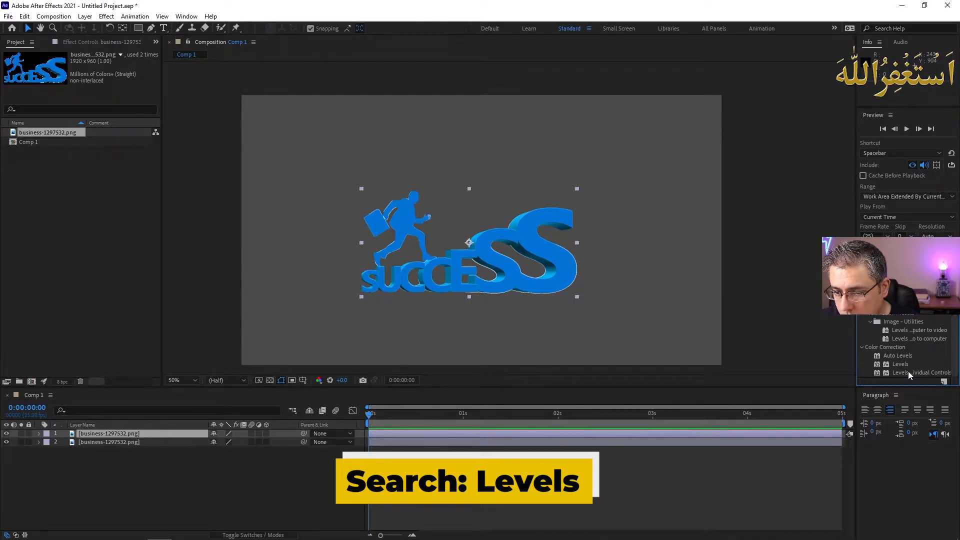
pyautogui.moveTo(913, 387); pyautogui.dragTo(915, 449)
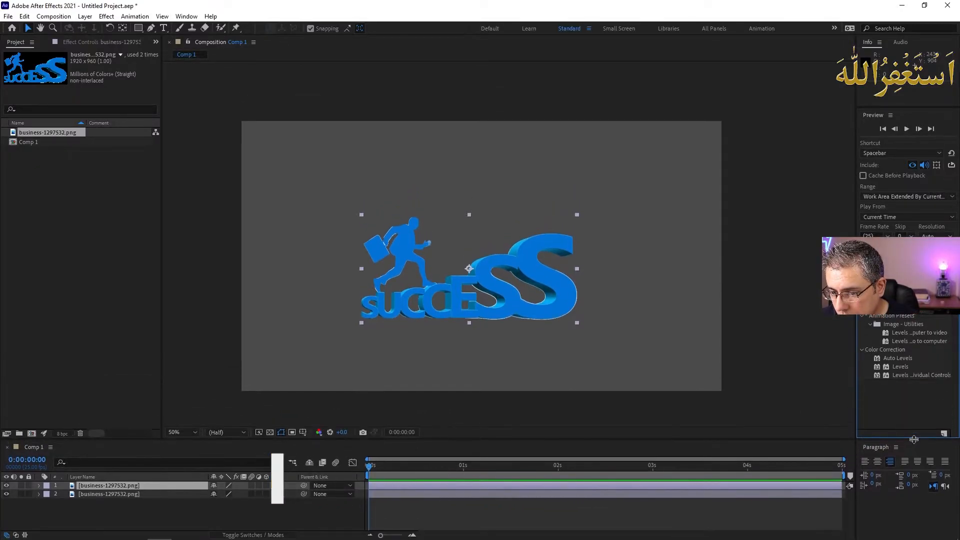
pyautogui.click(904, 368)
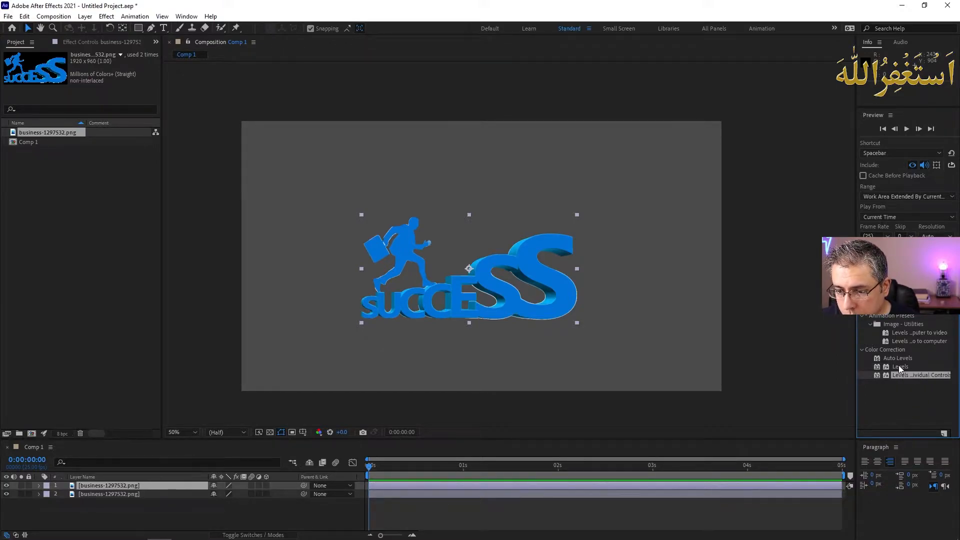
pyautogui.moveTo(903, 368); pyautogui.dragTo(129, 494)
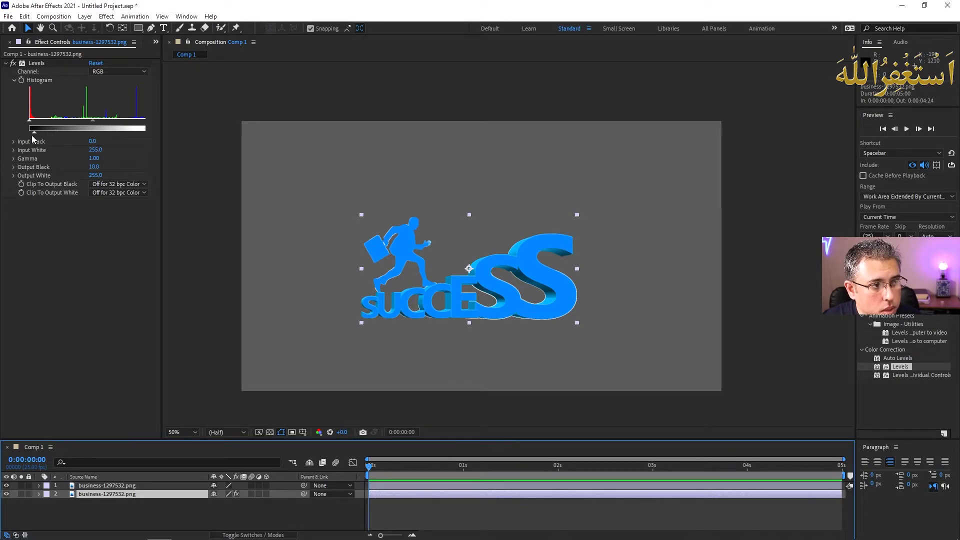
# Darken the lower copy with Levels output black 4 and output white 185, hiding the upper copy only while adjusting
pyautogui.moveTo(35, 133); pyautogui.dragTo(32, 133)
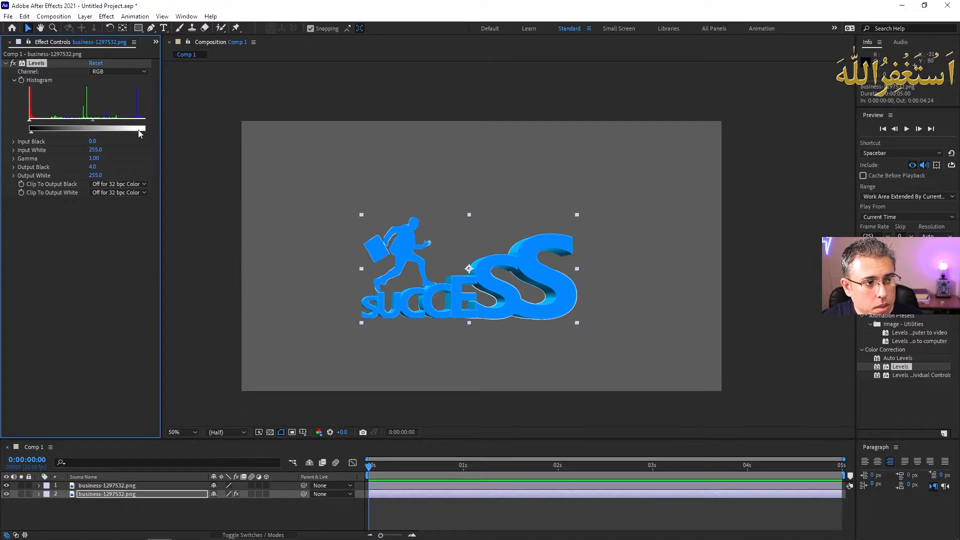
pyautogui.moveTo(144, 132); pyautogui.dragTo(140, 133)
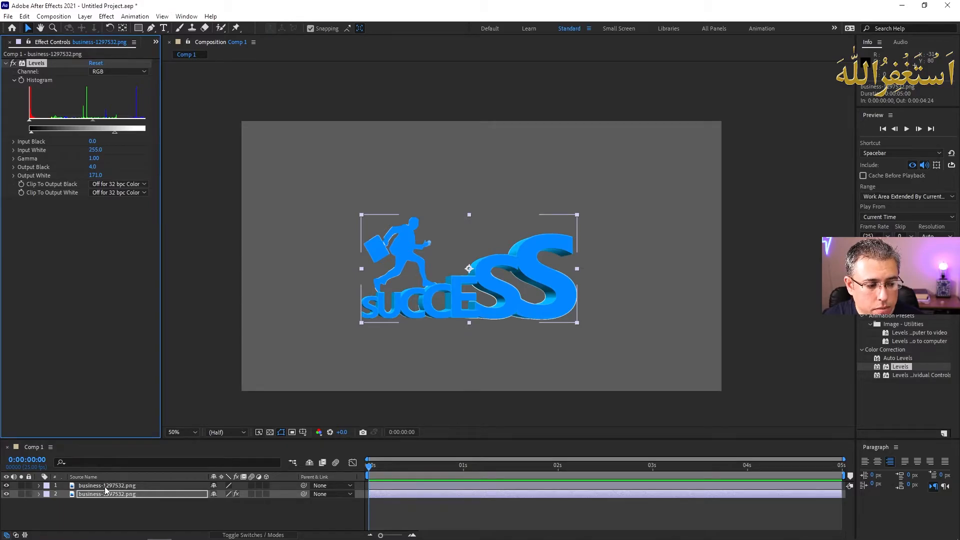
pyautogui.click(6, 486)
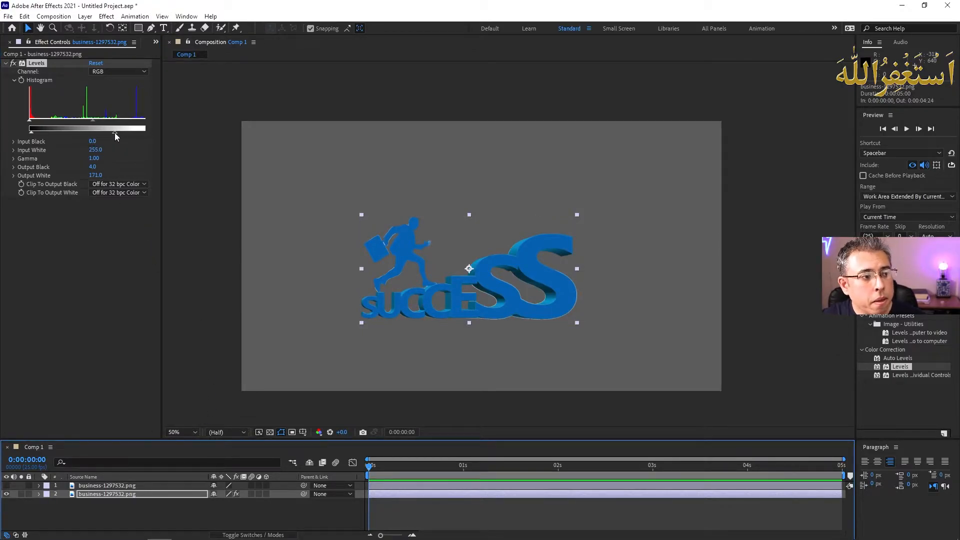
pyautogui.moveTo(115, 132)
pyautogui.mouseDown()
pyautogui.moveTo(139, 138)
pyautogui.moveTo(123, 136)
pyautogui.mouseUp()
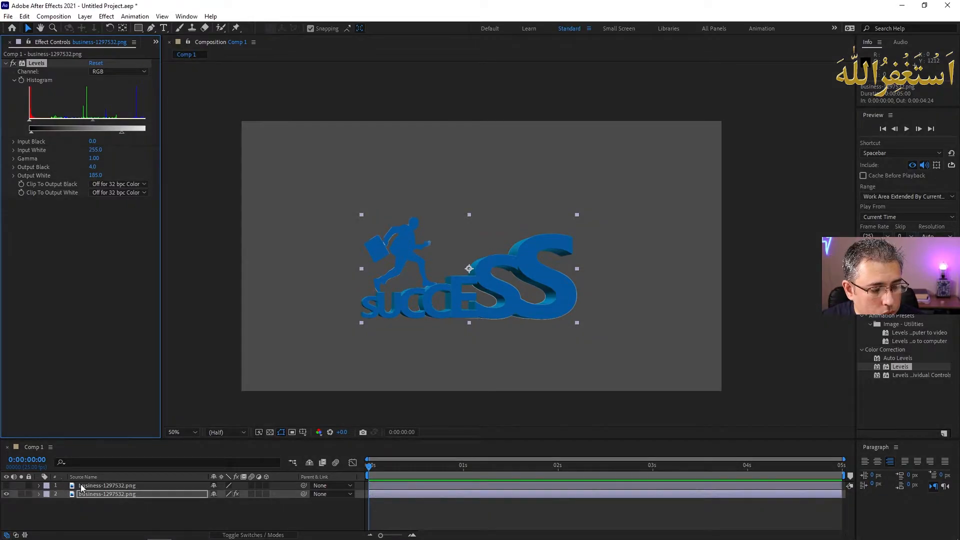
pyautogui.click(102, 486)
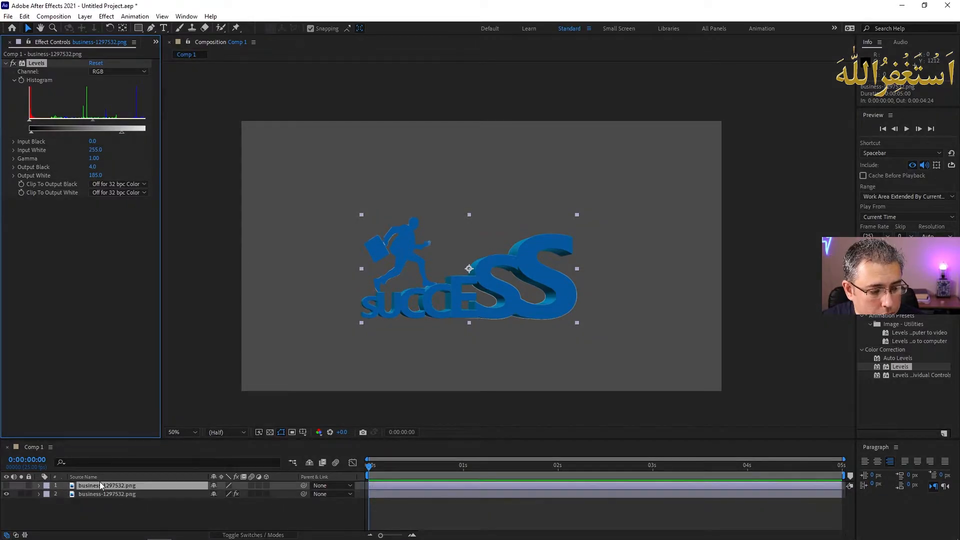
pyautogui.click(7, 485)
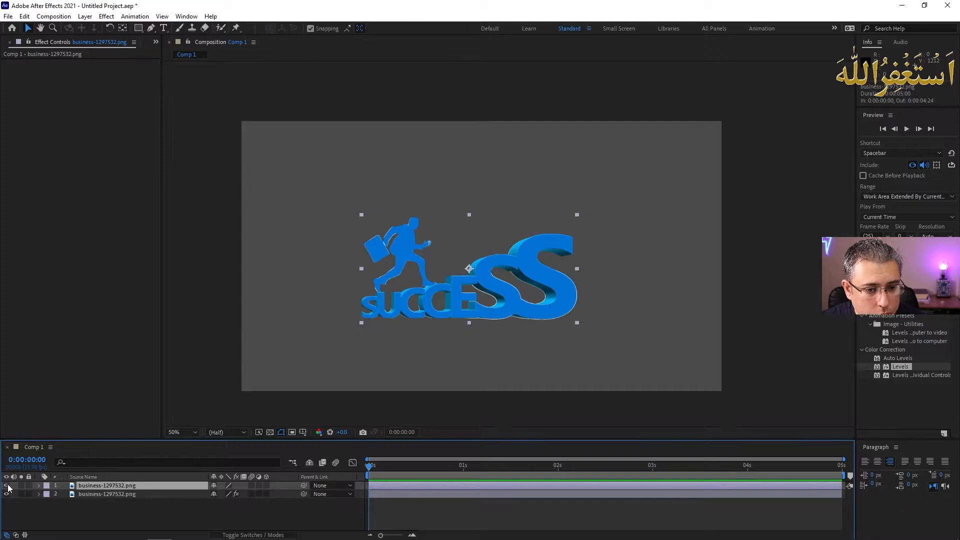
# Draw a tall, narrow rounded rectangle mask on the upper image copy, just left of the logo
pyautogui.click(107, 490)
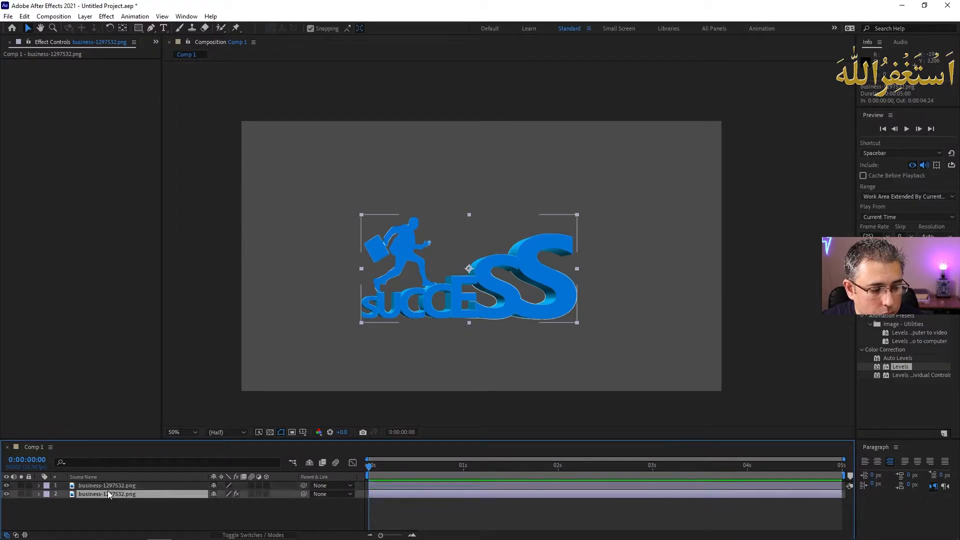
pyautogui.click(134, 486)
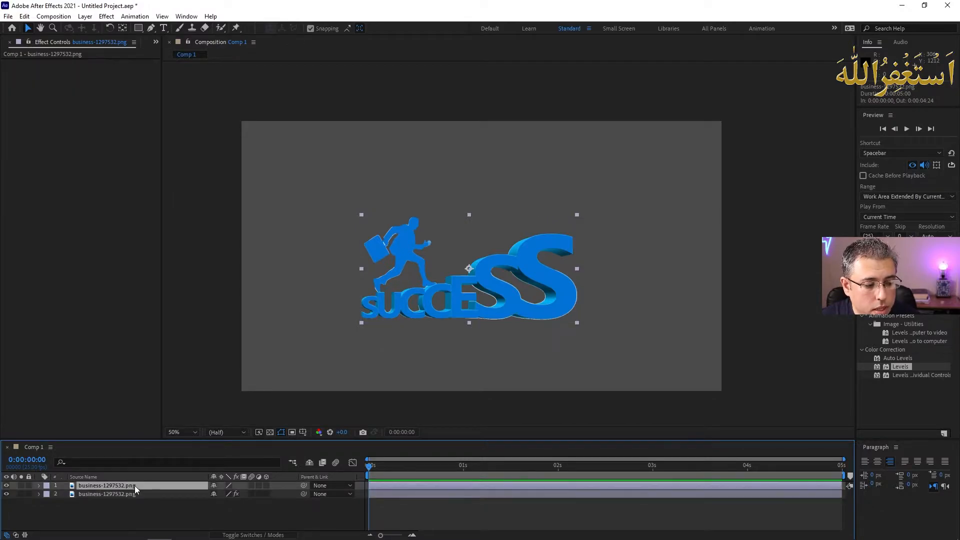
pyautogui.moveTo(359, 440); pyautogui.dragTo(369, 391)
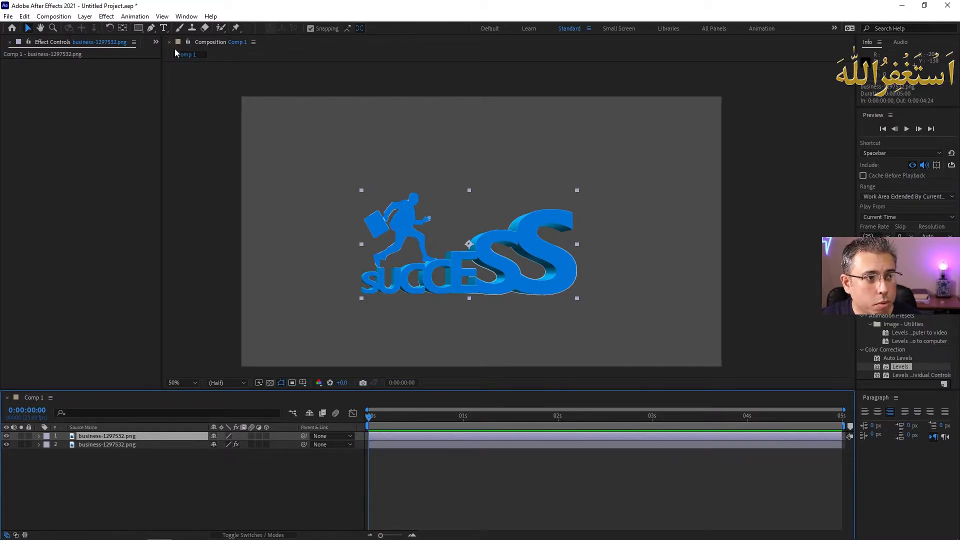
pyautogui.click(142, 29)
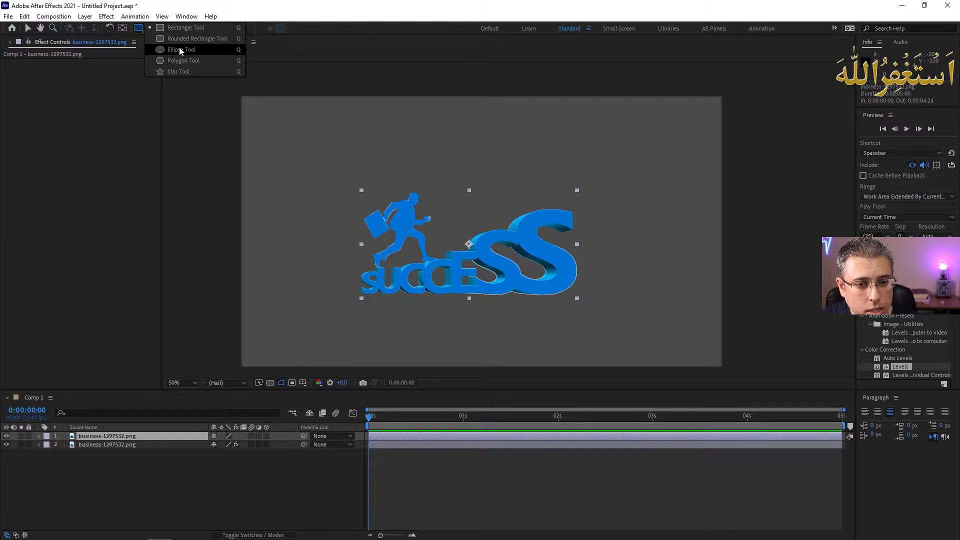
pyautogui.click(179, 39)
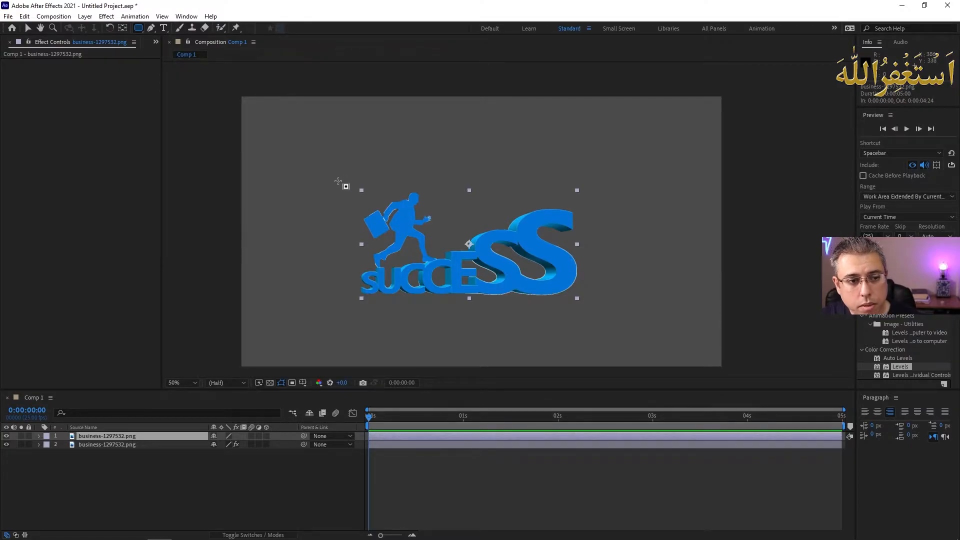
pyautogui.moveTo(329, 169); pyautogui.dragTo(351, 311)
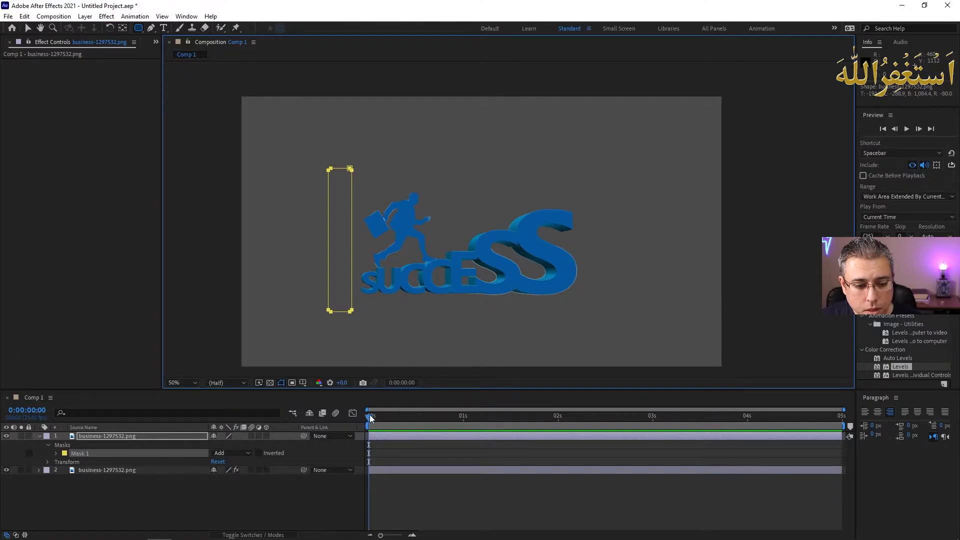
# Keyframe Mask 1's path at 0 seconds and add a keyframe with the same shape at 2 seconds
pyautogui.click(56, 453)
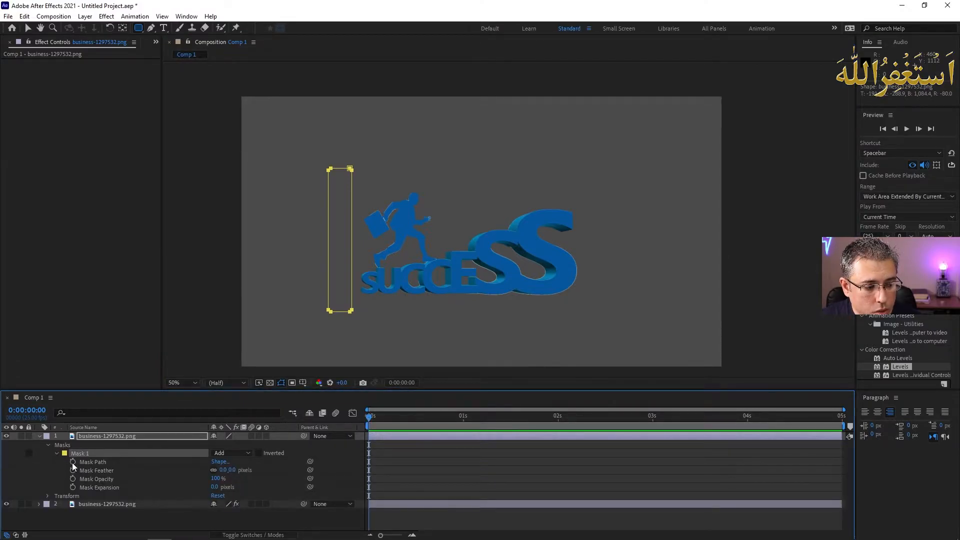
pyautogui.click(73, 461)
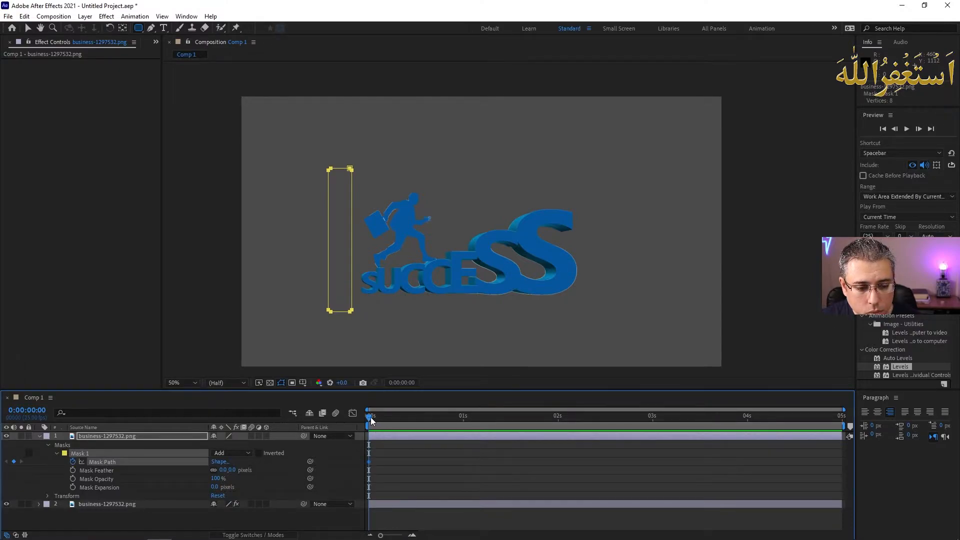
pyautogui.moveTo(370, 419); pyautogui.dragTo(562, 423)
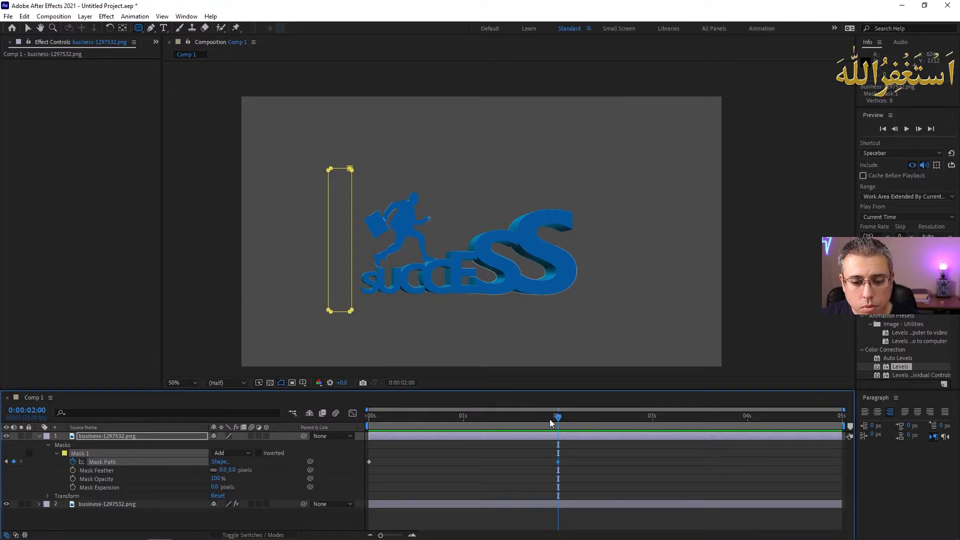
# At 1 second, move the whole mask horizontally to just right of the logo, and review the motion up to 2 seconds
pyautogui.moveTo(559, 422); pyautogui.dragTo(465, 425)
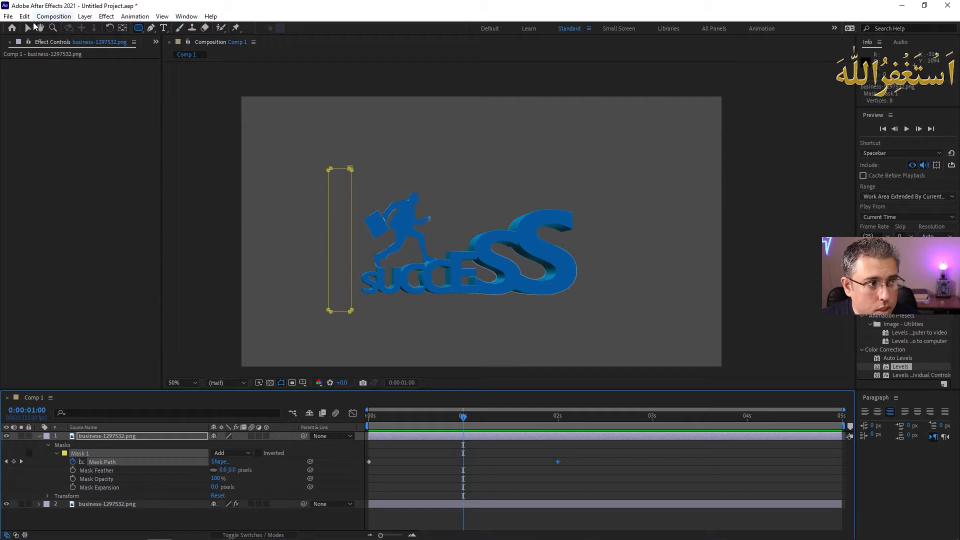
pyautogui.click(30, 28)
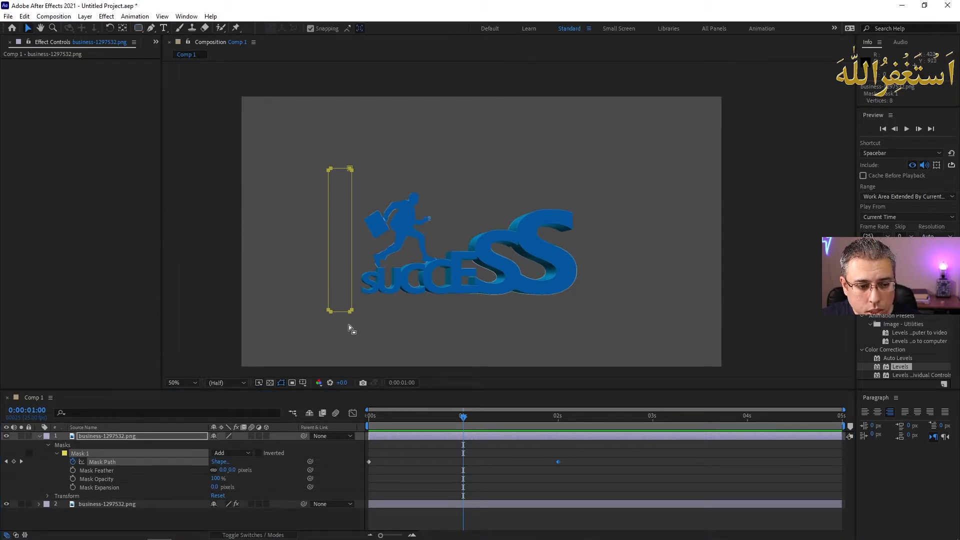
pyautogui.moveTo(359, 323); pyautogui.dragTo(320, 140)
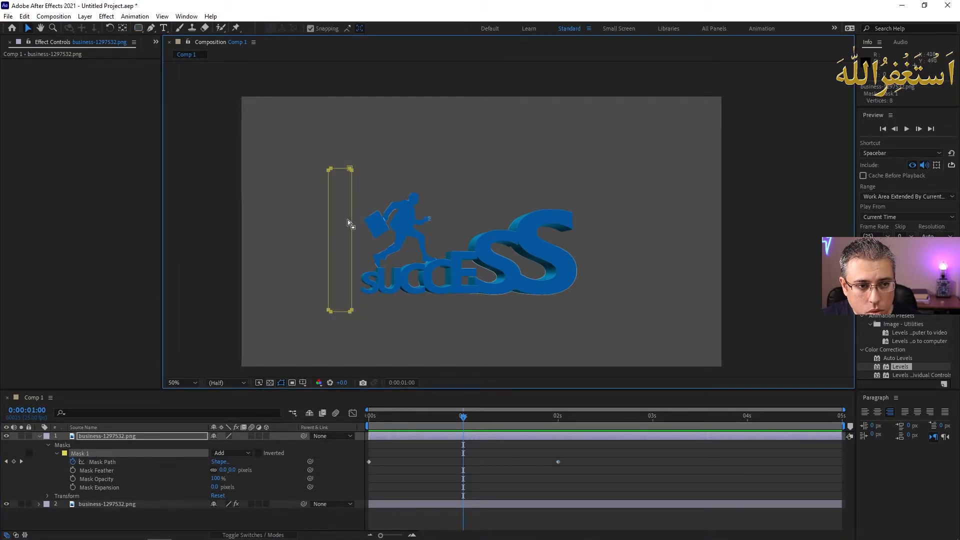
pyautogui.moveTo(353, 220); pyautogui.dragTo(607, 222)
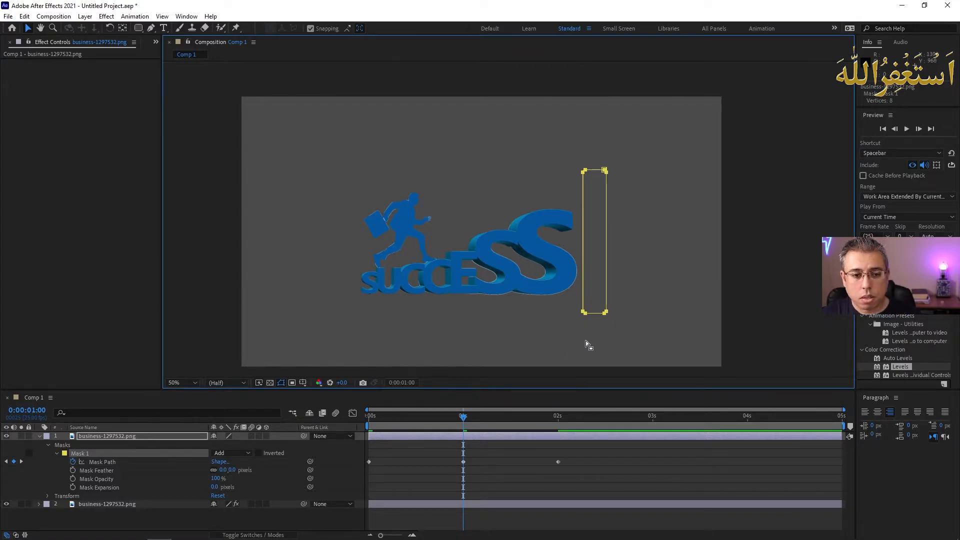
pyautogui.moveTo(464, 418); pyautogui.dragTo(556, 418)
pyautogui.moveTo(560, 418)
pyautogui.mouseDown()
pyautogui.moveTo(358, 425)
pyautogui.moveTo(558, 418)
pyautogui.mouseUp()
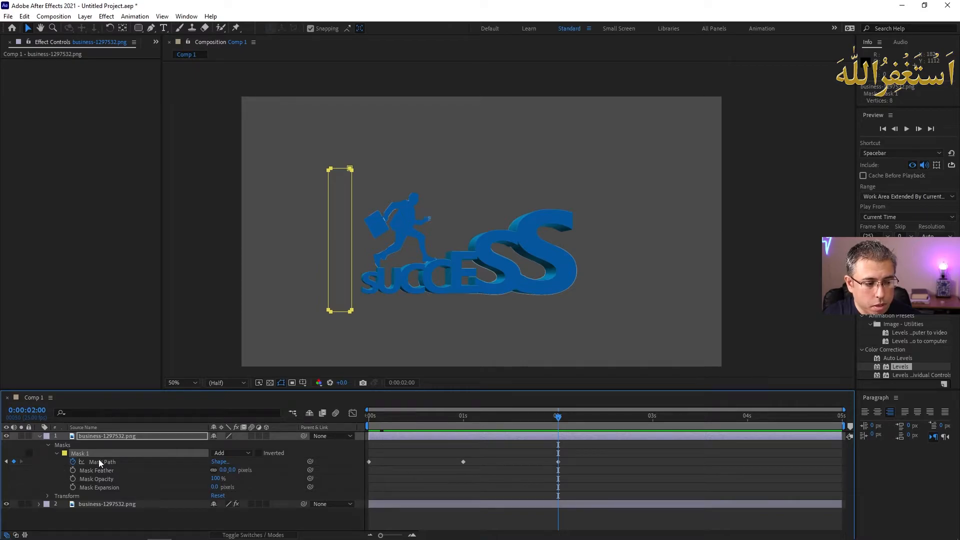
# Set Mask 1's feather to 78 pixels, checking the softened sweep between 1 and 2 seconds
pyautogui.moveTo(559, 419); pyautogui.dragTo(514, 417)
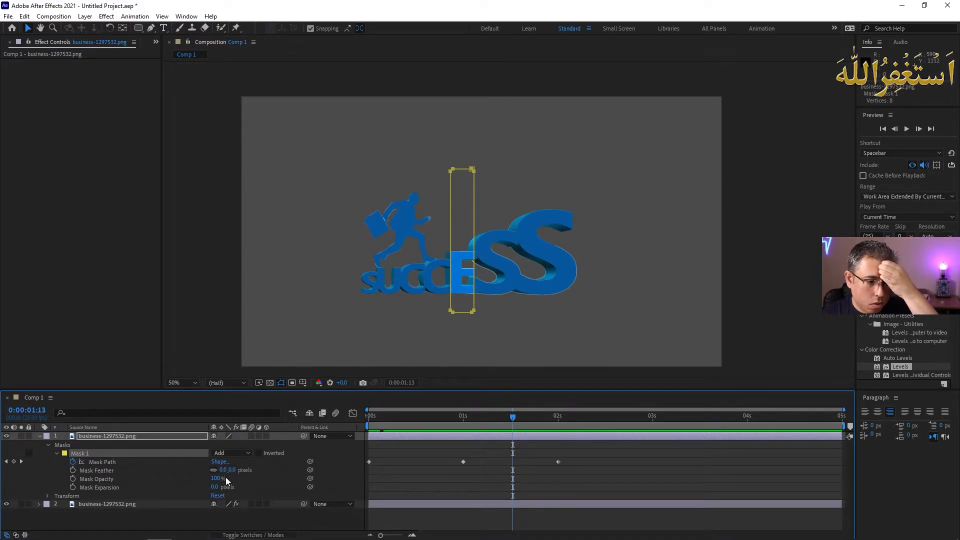
pyautogui.moveTo(233, 471); pyautogui.dragTo(291, 467)
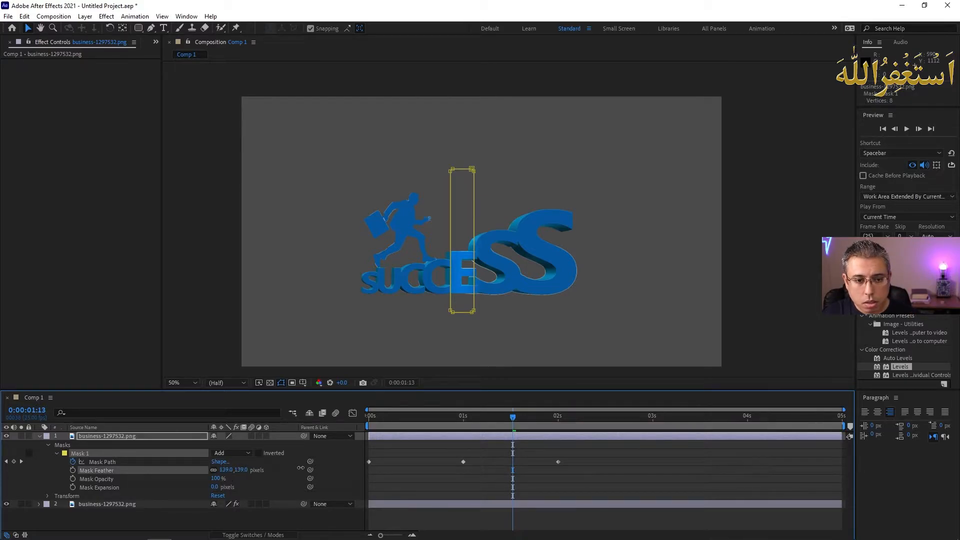
pyautogui.click(241, 470)
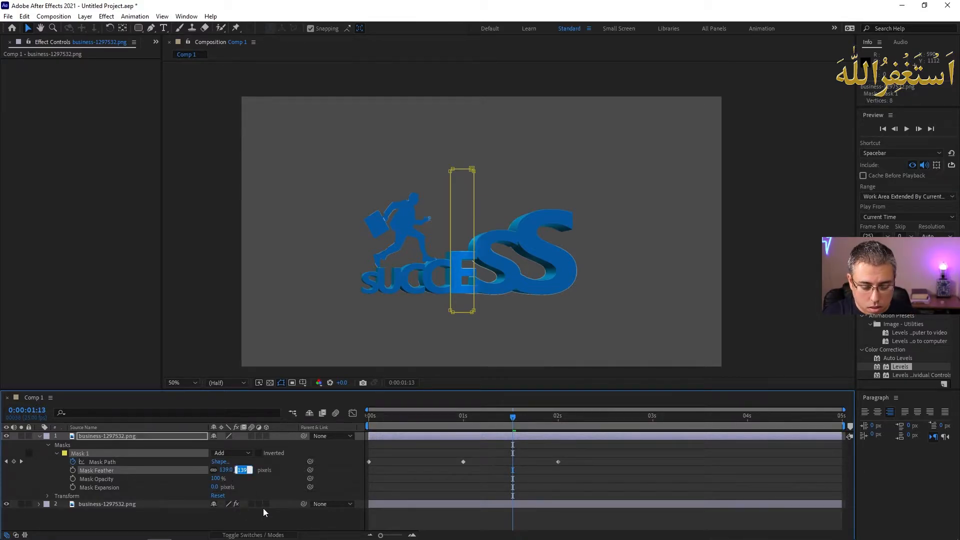
pyautogui.click(224, 477)
pyautogui.moveTo(223, 470); pyautogui.dragTo(194, 472)
pyautogui.moveTo(513, 420); pyautogui.dragTo(559, 425)
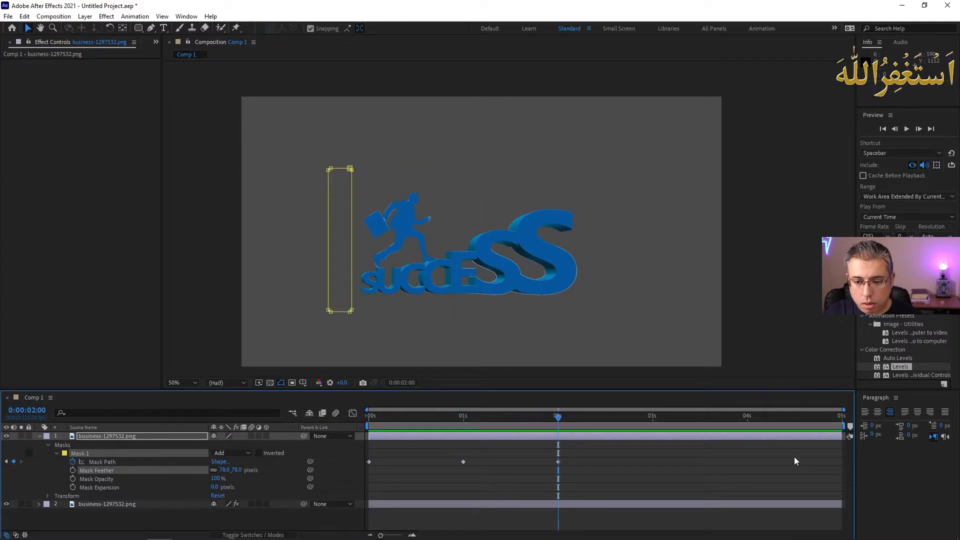
# Shorten the work area so it ends just past the last mask keyframe at 2 seconds
pyautogui.moveTo(845, 427); pyautogui.dragTo(565, 433)
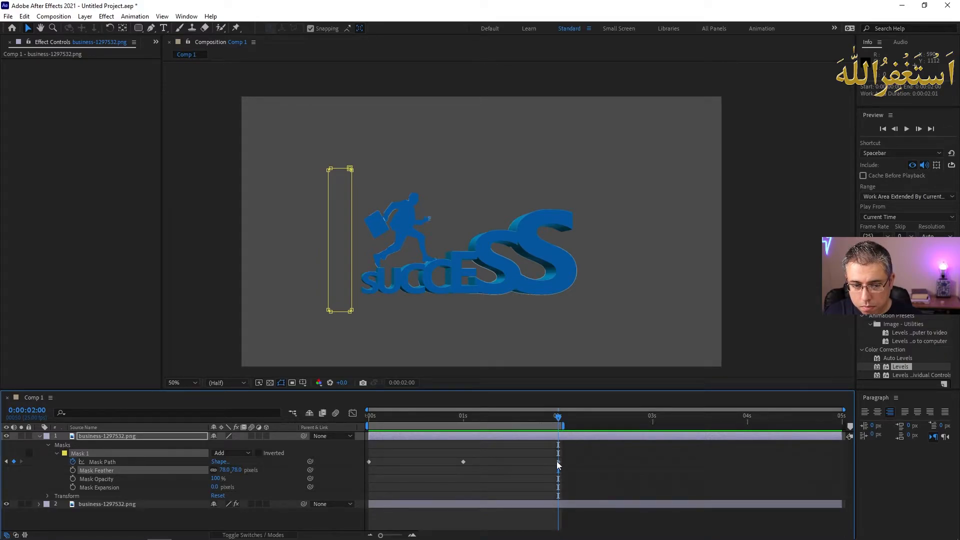
pyautogui.moveTo(566, 428)
pyautogui.mouseDown()
pyautogui.moveTo(557, 428)
pyautogui.moveTo(571, 429)
pyautogui.mouseUp()
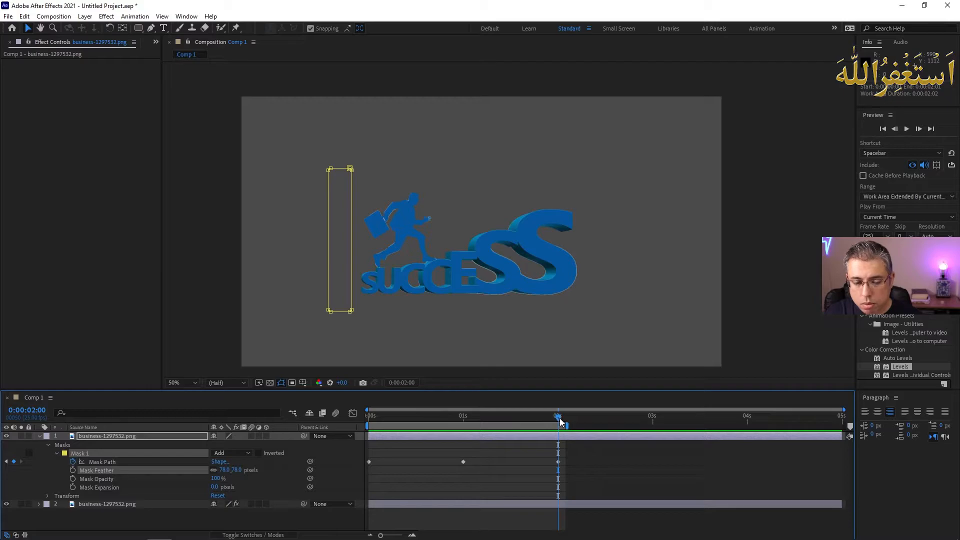
pyautogui.press('n')
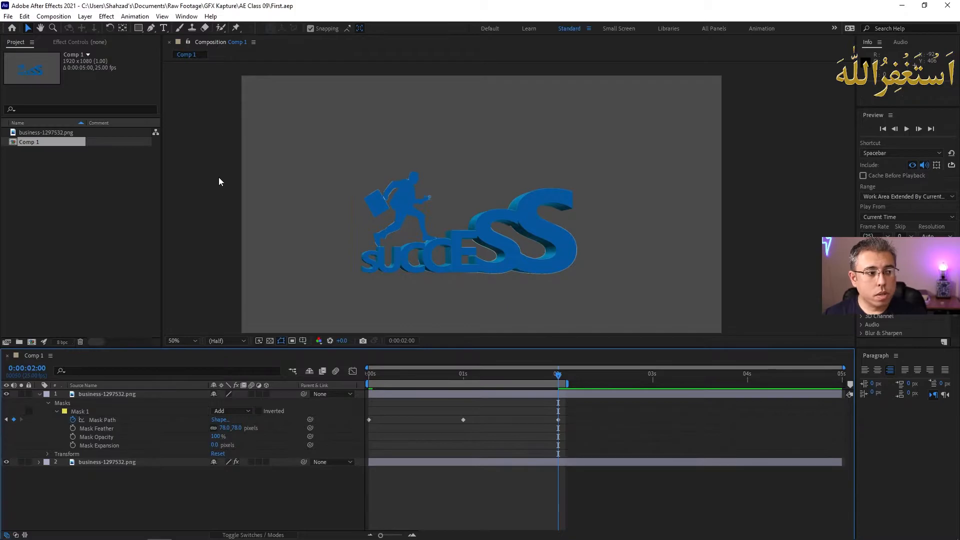
# Delete both success logo layers from Comp 1, including the mask keyframes
pyautogui.click(130, 220)
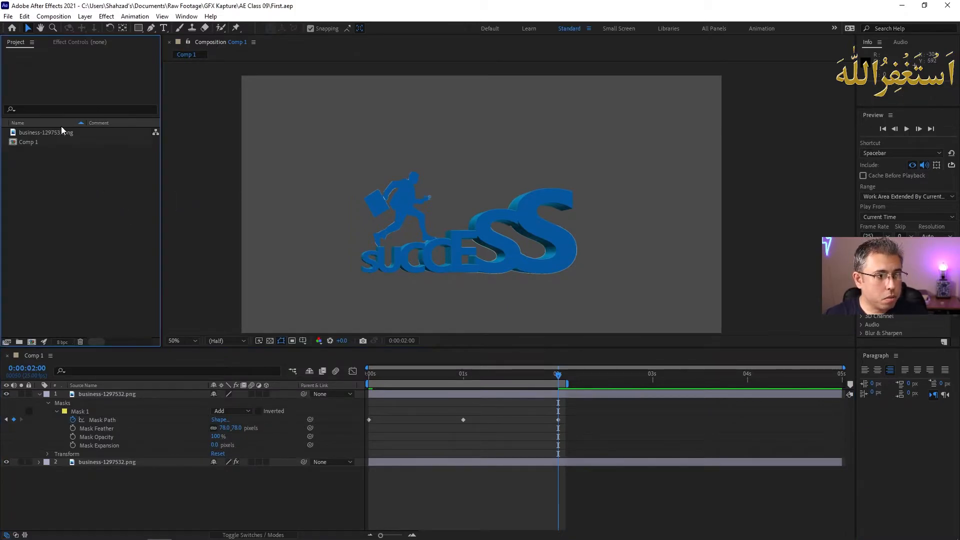
pyautogui.moveTo(97, 481); pyautogui.dragTo(62, 391)
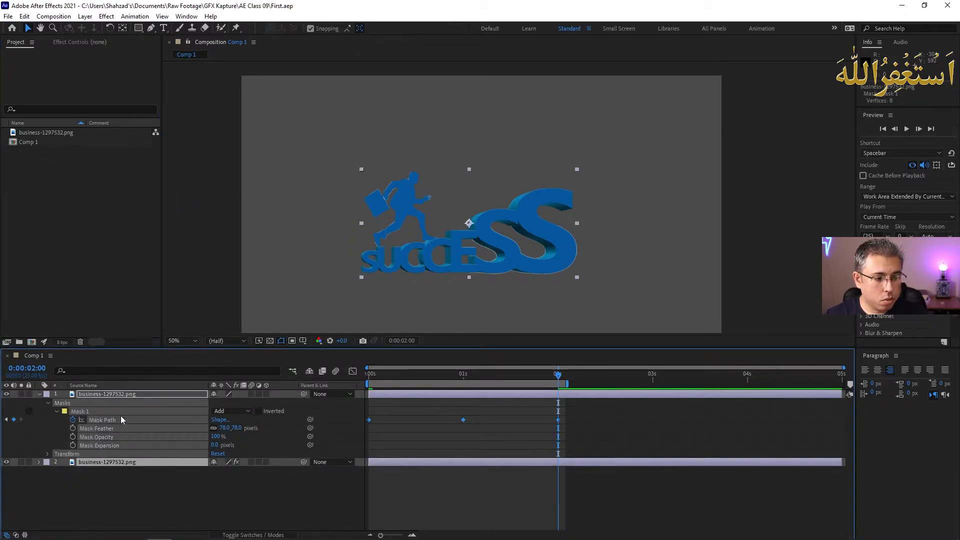
pyautogui.press('Delete')
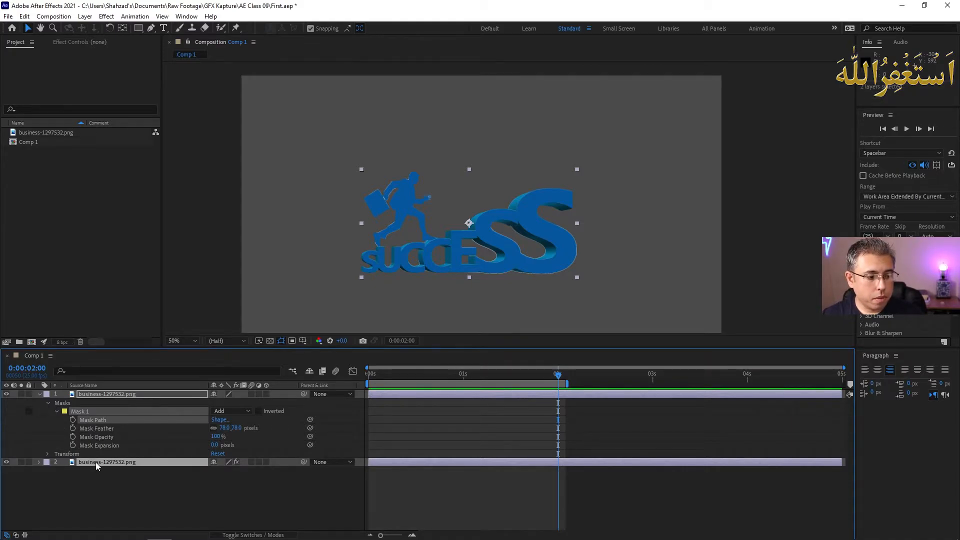
pyautogui.press('Delete')
pyautogui.press('Delete')
# Import the photo happy-young-woman-on-holidays-sipping-fresh-drink--G2YEQLW and add it to Comp 1
pyautogui.doubleClick(65, 181)
pyautogui.doubleClick(260, 120)
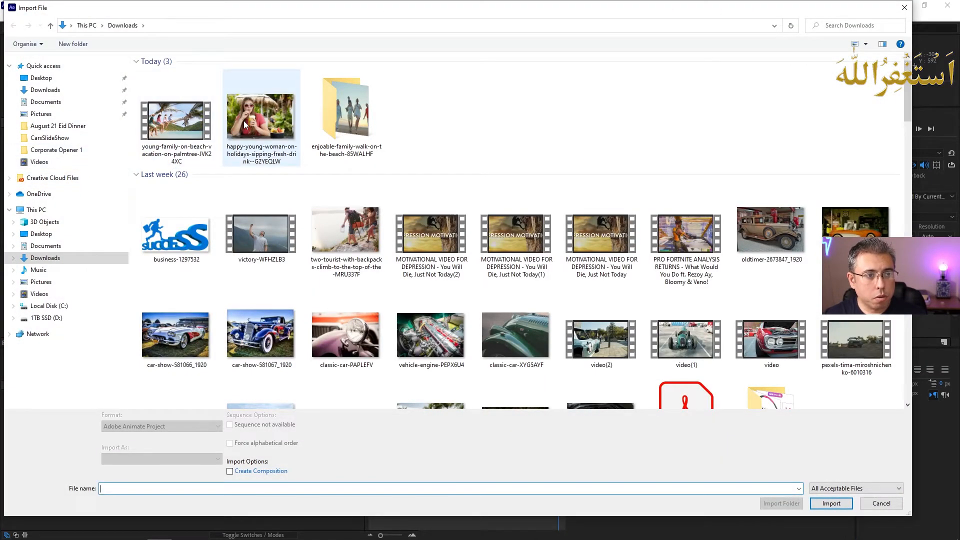
pyautogui.moveTo(62, 151); pyautogui.dragTo(97, 408)
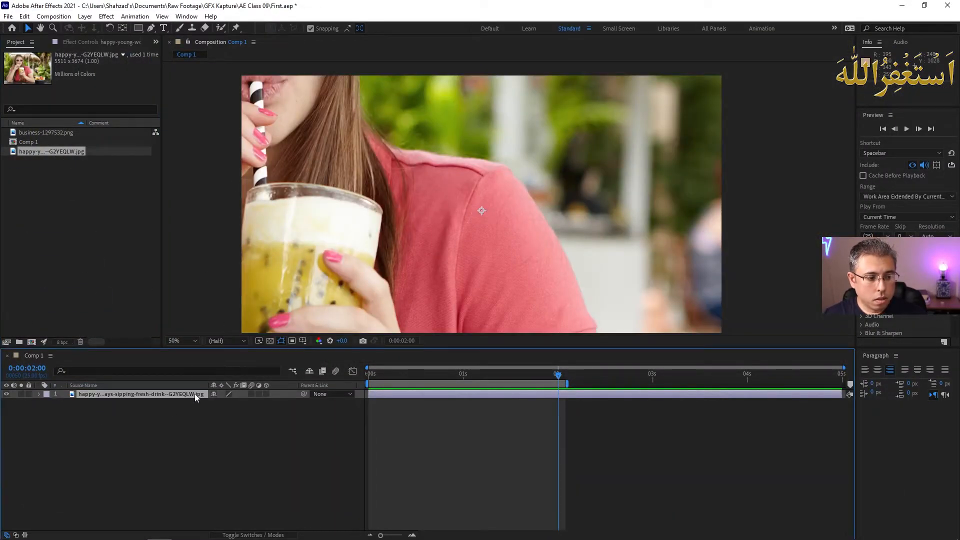
# Scale the photo down to just cover the frame width and set its position to 960, 680
pyautogui.press('s')
pyautogui.moveTo(242, 403); pyautogui.dragTo(310, 396)
pyautogui.press('p')
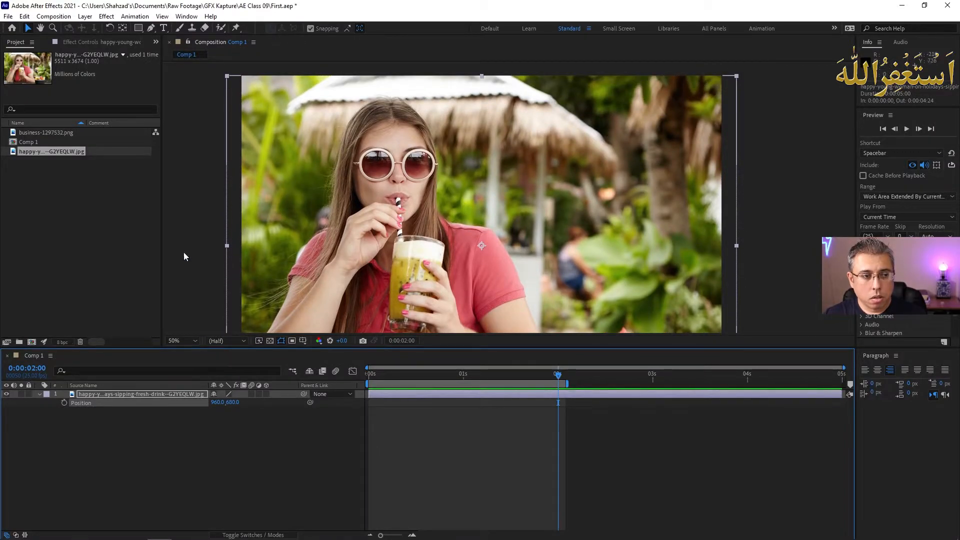
# Import the video young-family-on-beach-vacation-on-palmtree-JVK24XC and place it in Comp 1 above the photo layer
pyautogui.doubleClick(53, 187)
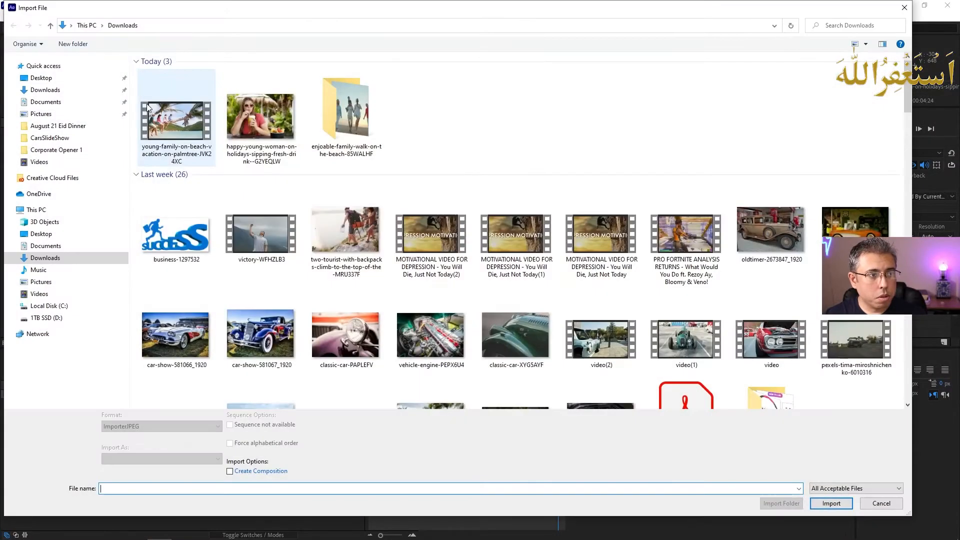
pyautogui.doubleClick(146, 104)
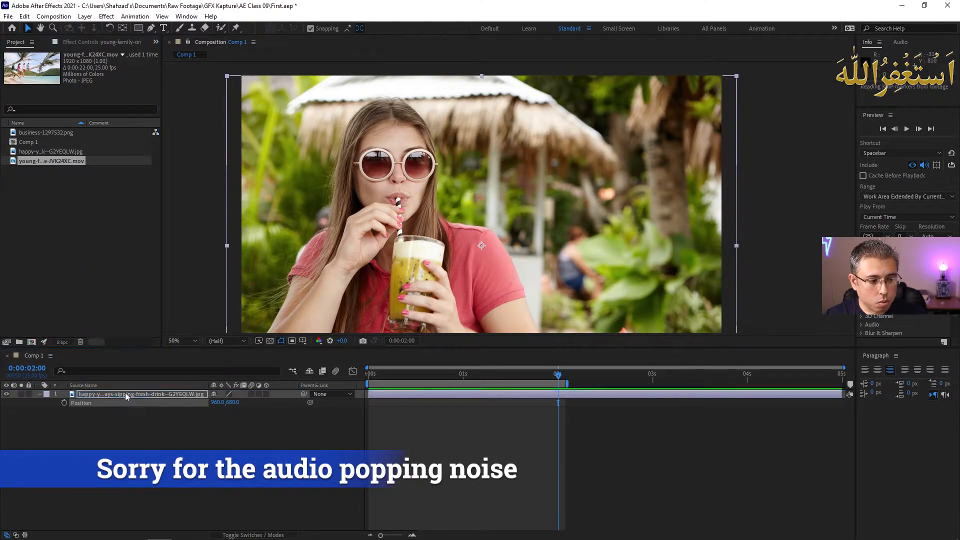
pyautogui.hotkey('ctrl', '/')
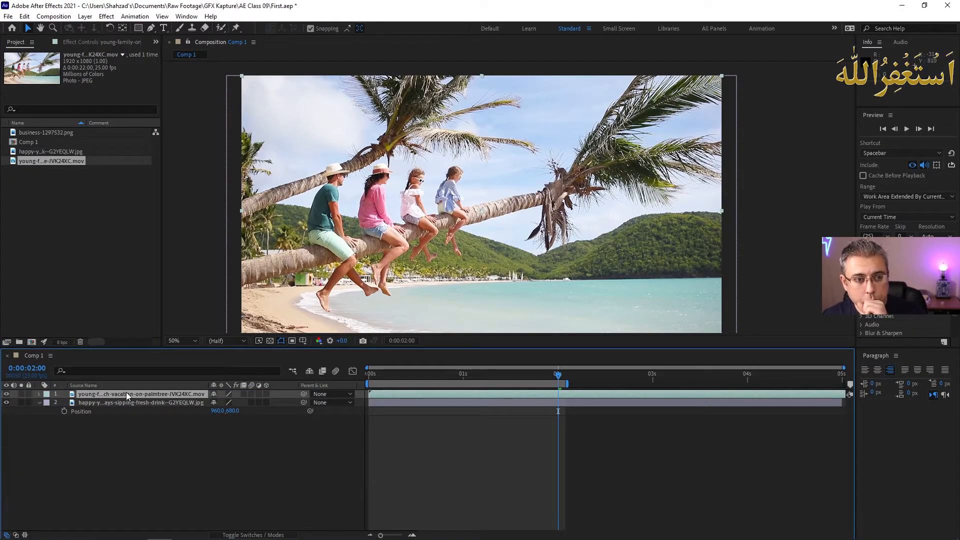
# Hide the beach video layer so the photo is visible, and deselect all layers
pyautogui.click(6, 394)
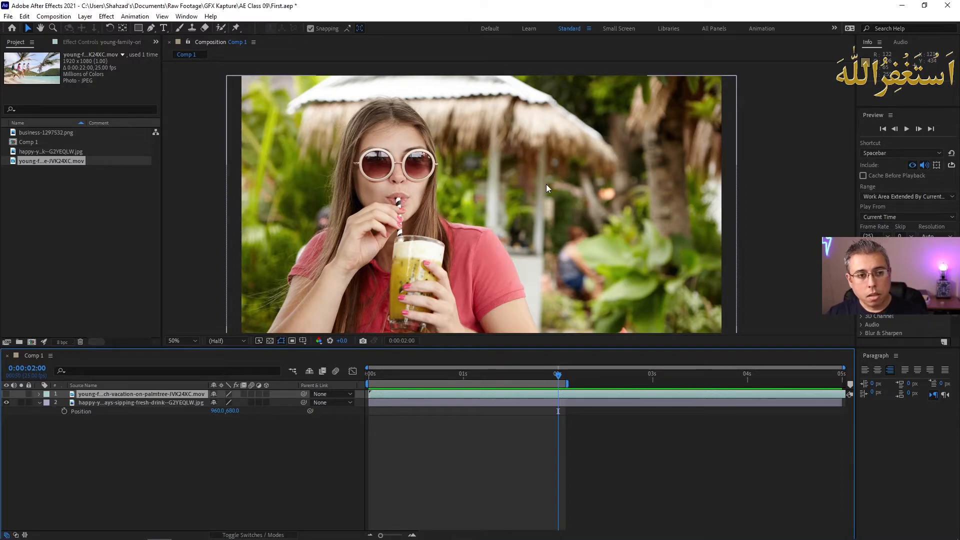
pyautogui.click(6, 394)
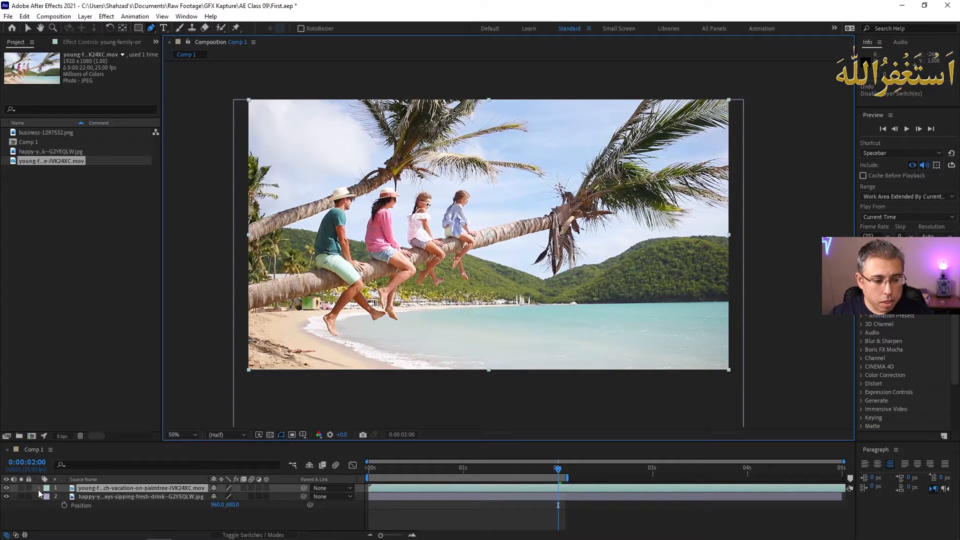
pyautogui.click(7, 488)
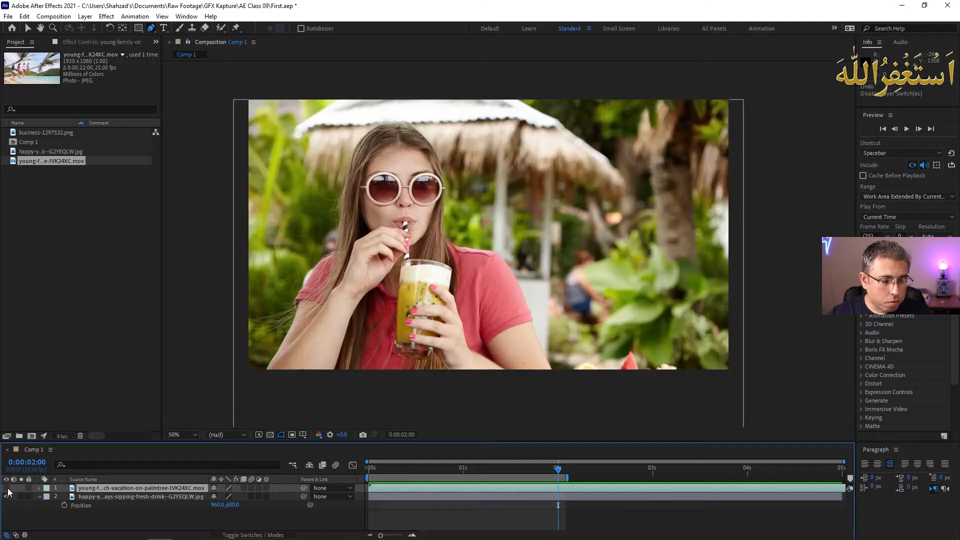
pyautogui.moveTo(194, 442); pyautogui.dragTo(194, 394)
pyautogui.click(133, 479)
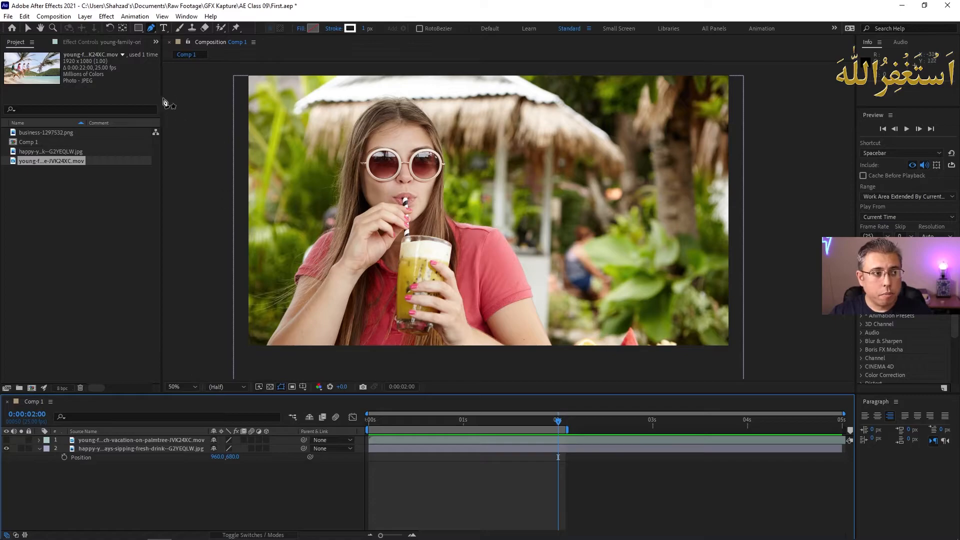
# Set the Pen tool's shape fill to None and its stroke colour to white
pyautogui.click(300, 28)
pyautogui.click(433, 247)
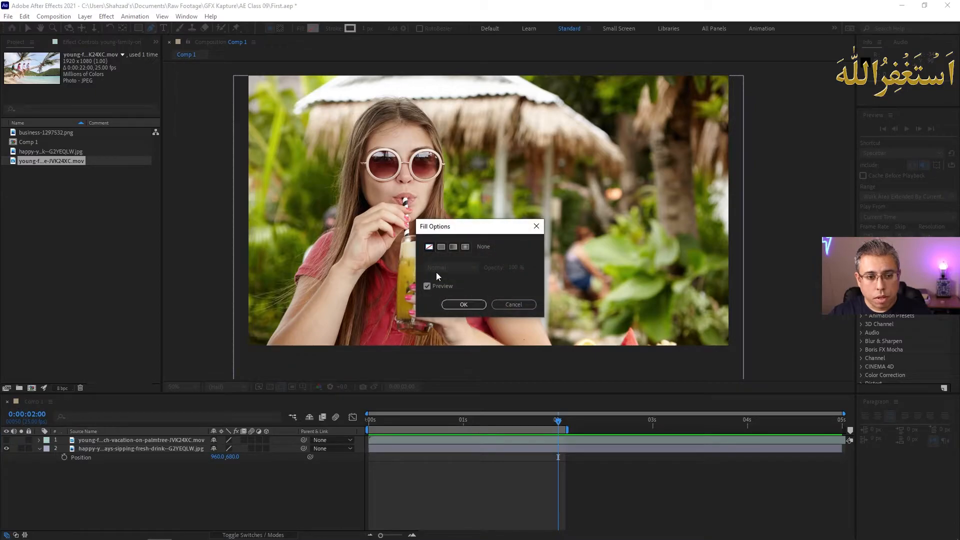
pyautogui.click(470, 306)
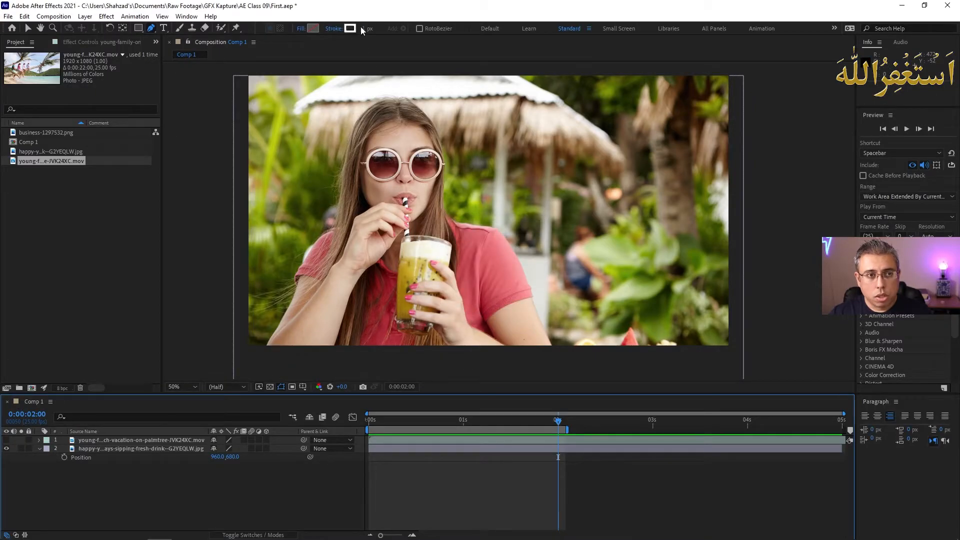
pyautogui.click(349, 29)
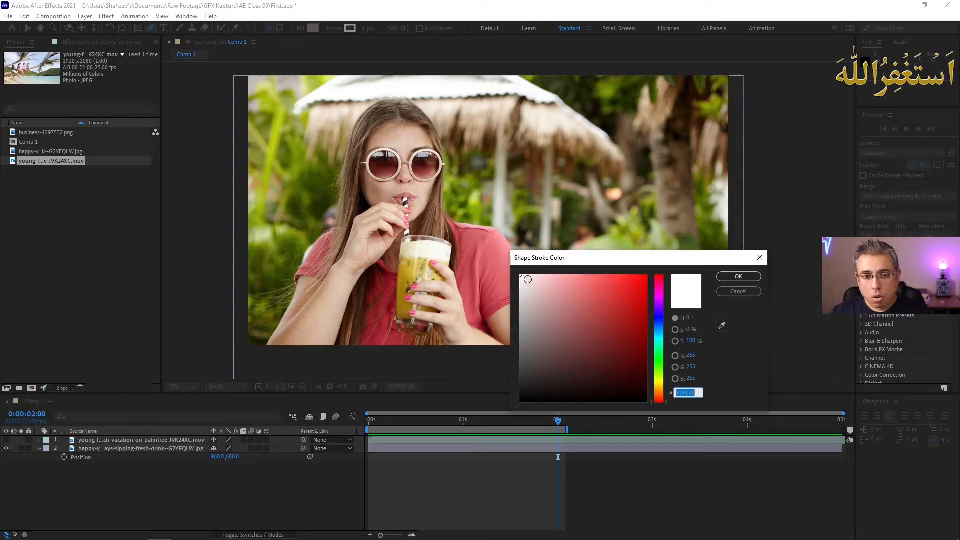
pyautogui.click(528, 280)
pyautogui.click(738, 277)
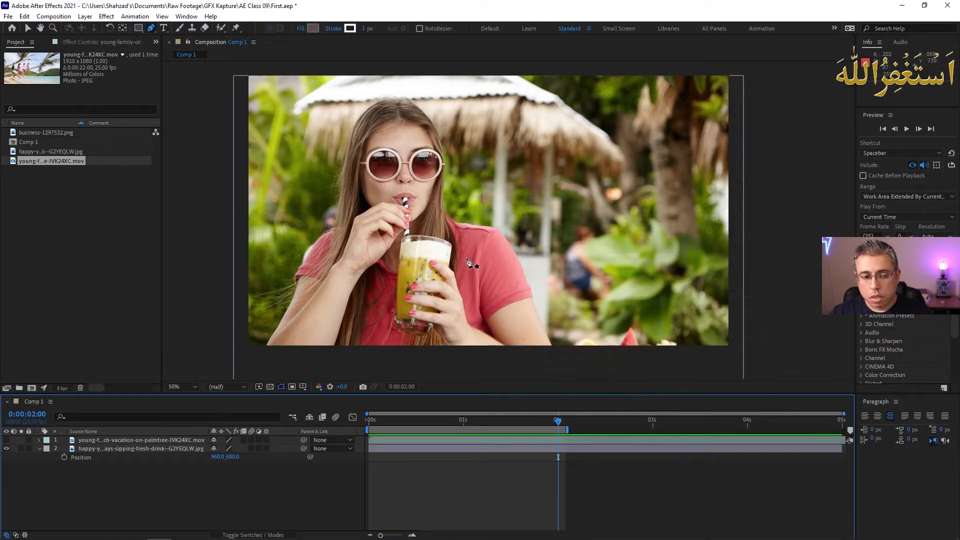
# Trace the left sunglasses lens with the Pen tool on a new shape layer, curving from its top along the nose side to its bottom
pyautogui.scroll(2, 346, 216)
pyautogui.scroll(2, 346, 216)
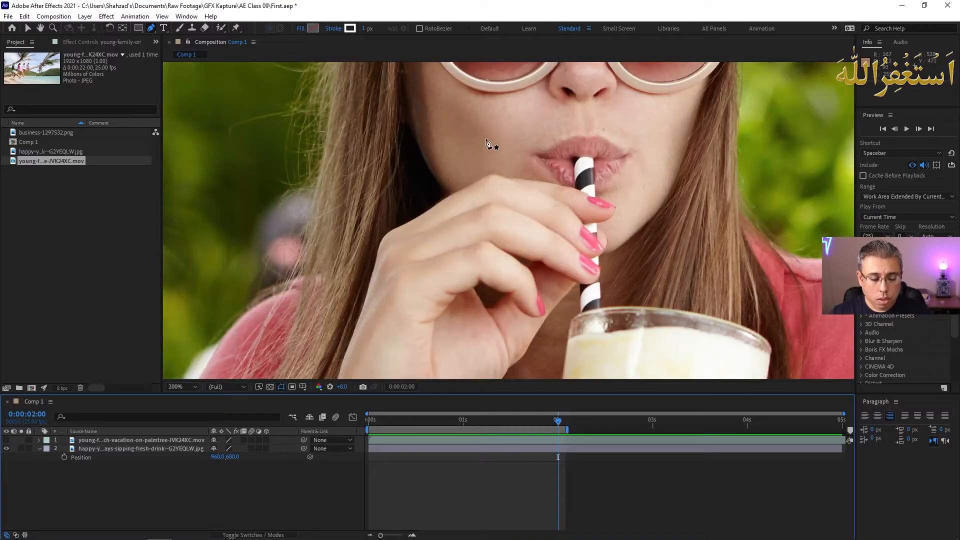
pyautogui.press('space')
pyautogui.moveTo(559, 141); pyautogui.dragTo(536, 325)
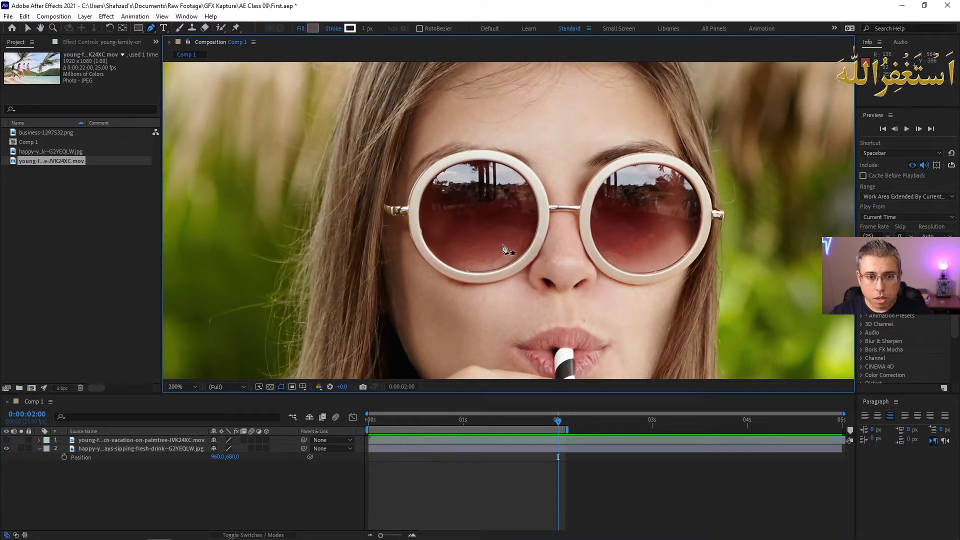
pyautogui.scroll(2, 509, 258)
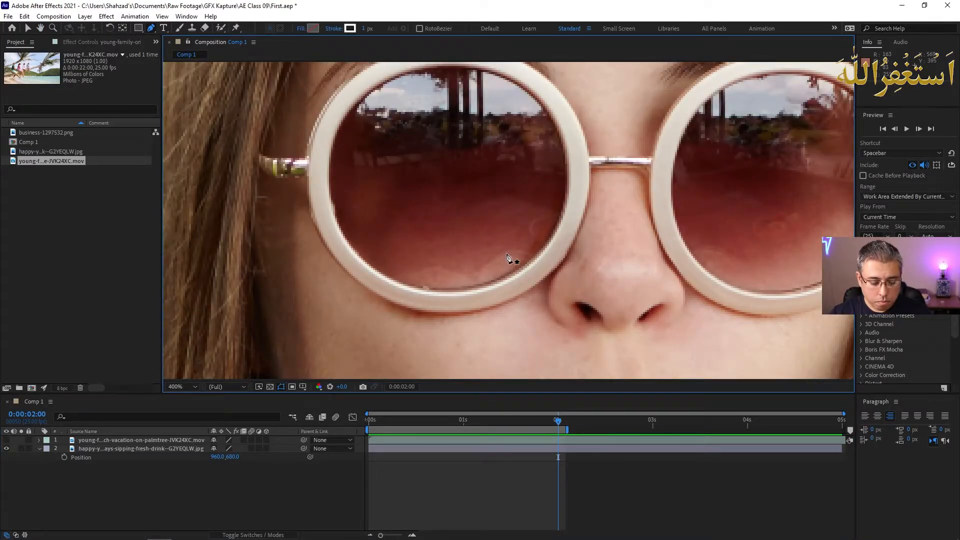
pyautogui.moveTo(510, 262); pyautogui.dragTo(508, 308)
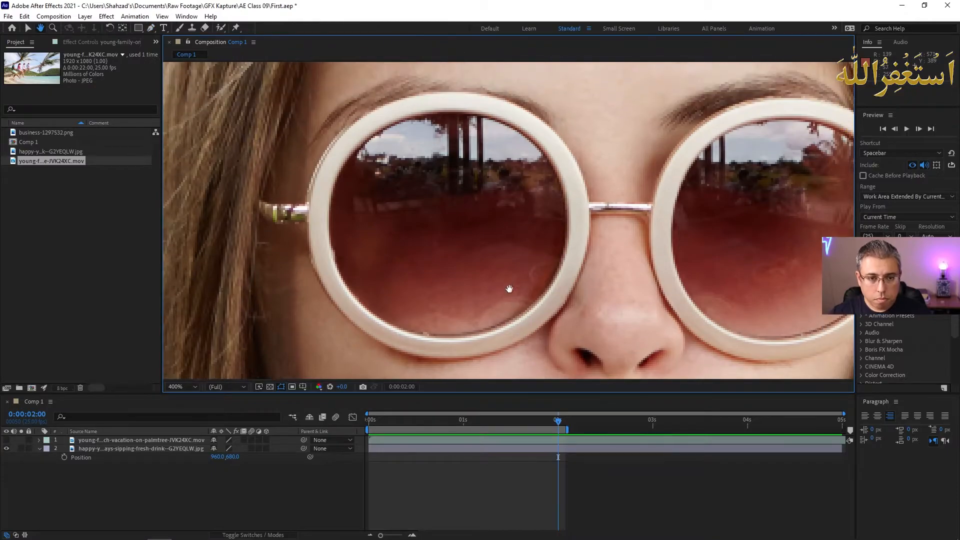
pyautogui.click(442, 116)
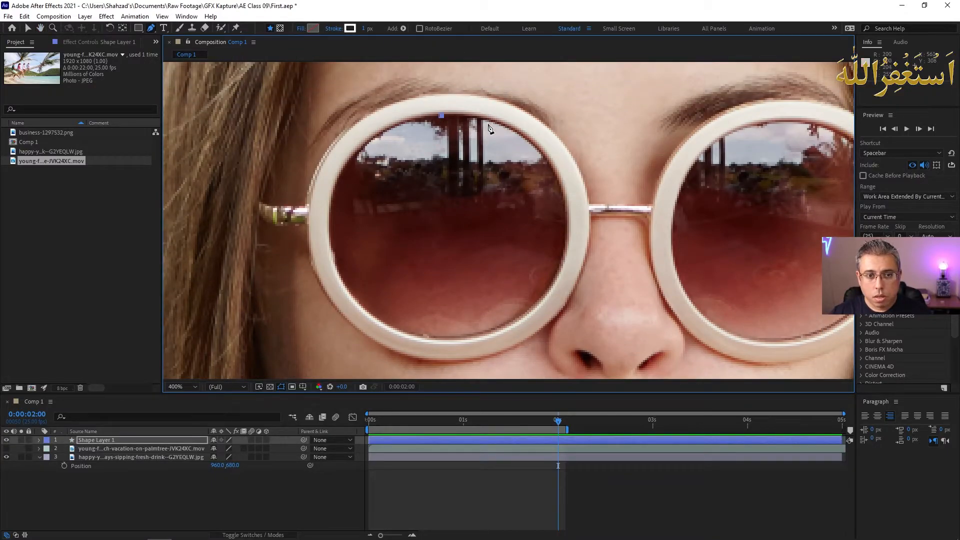
pyautogui.click(520, 134)
pyautogui.moveTo(520, 136); pyautogui.dragTo(528, 143)
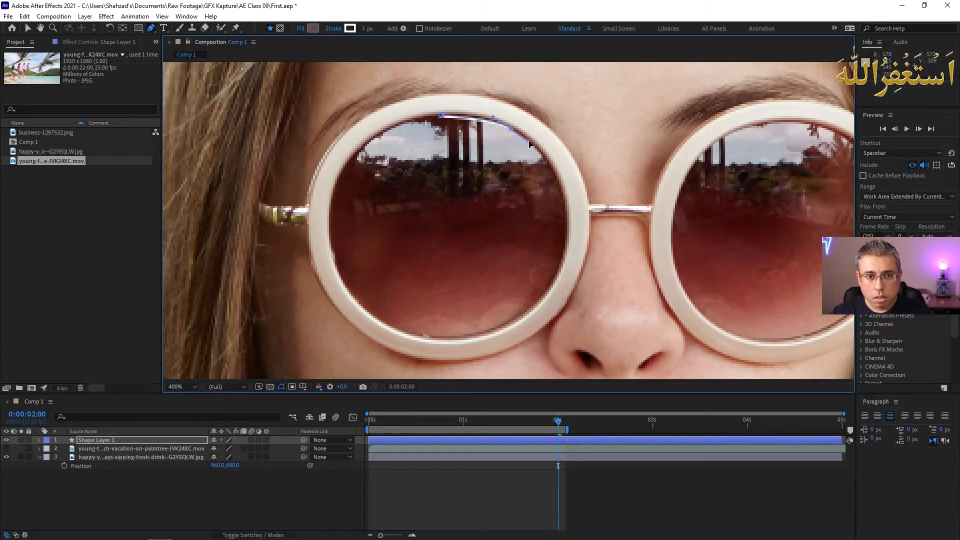
pyautogui.click(552, 169)
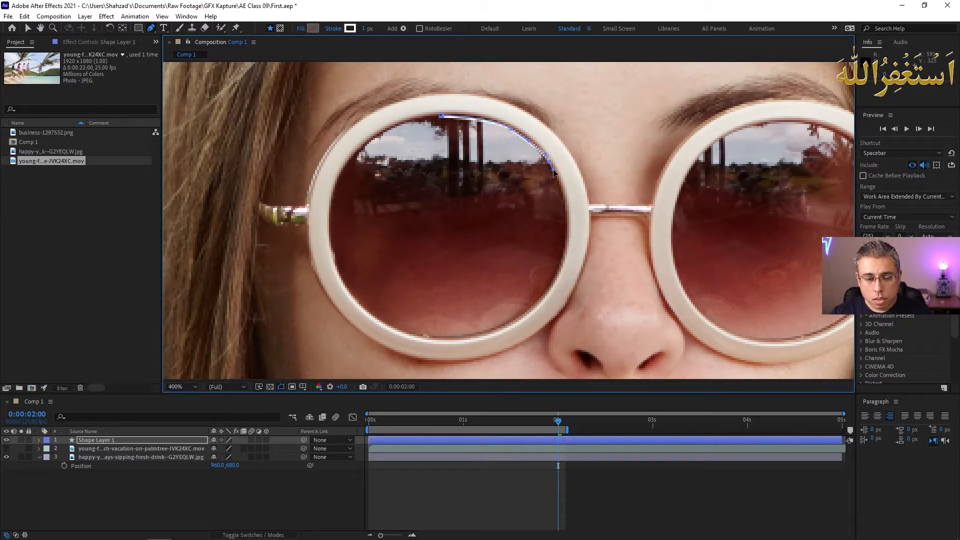
pyautogui.click(566, 210)
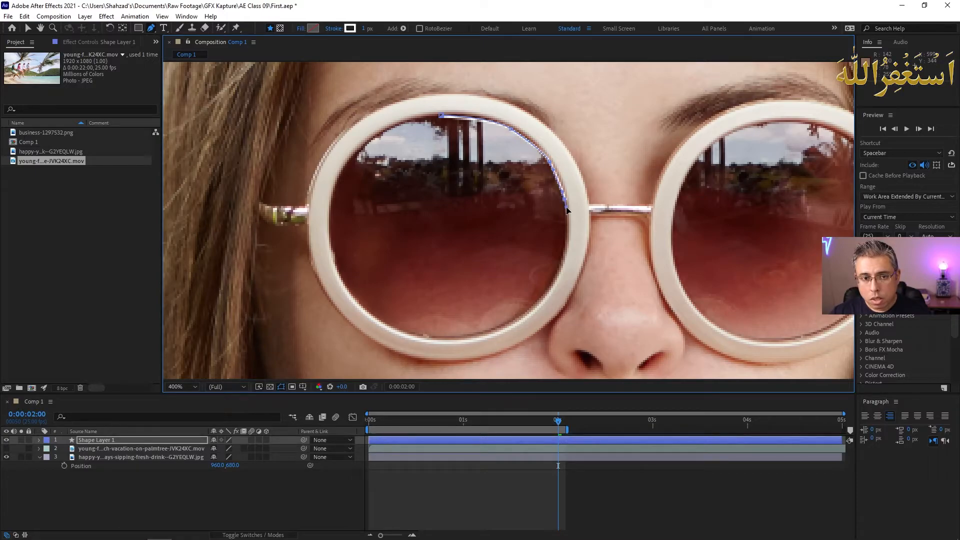
pyautogui.click(568, 237)
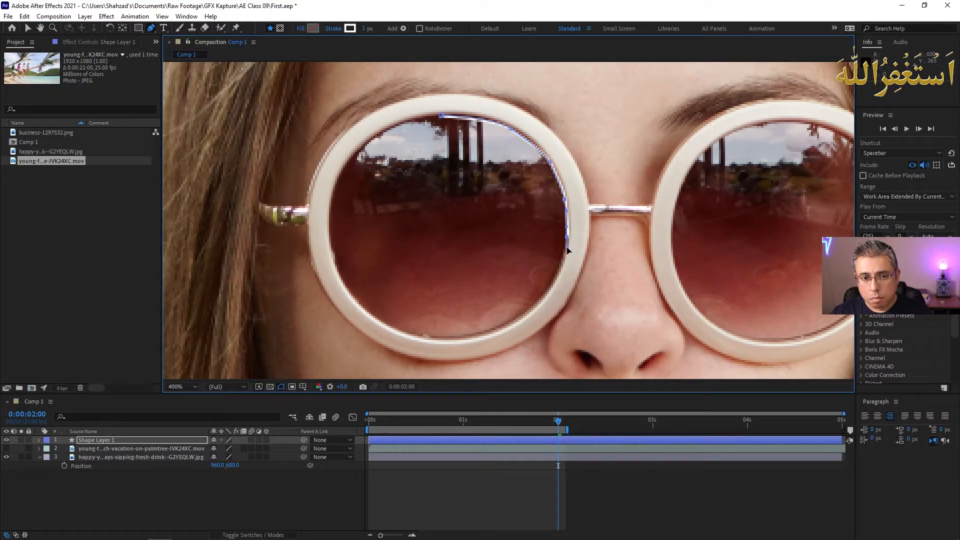
pyautogui.click(559, 274)
pyautogui.click(537, 306)
pyautogui.moveTo(491, 332); pyautogui.dragTo(476, 335)
pyautogui.click(434, 342)
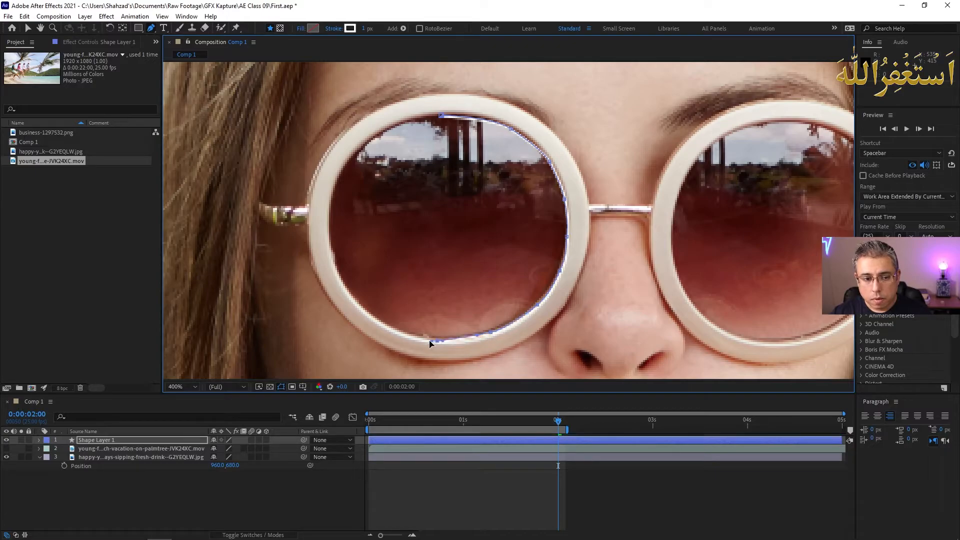
# Continue the left lens outline up its outer side, close the path at the top, and refine its upper and bottom points
pyautogui.click(386, 324)
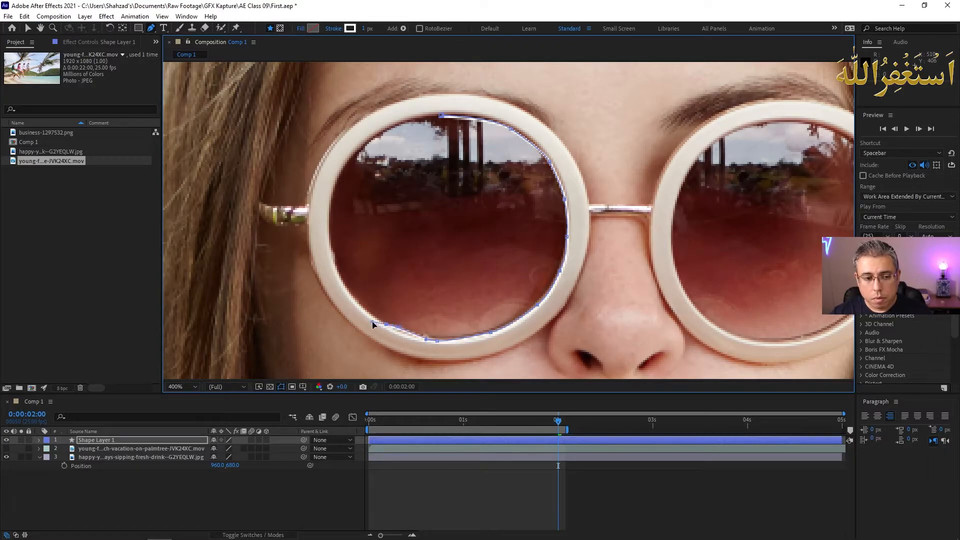
pyautogui.click(371, 318)
pyautogui.click(341, 280)
pyautogui.click(335, 262)
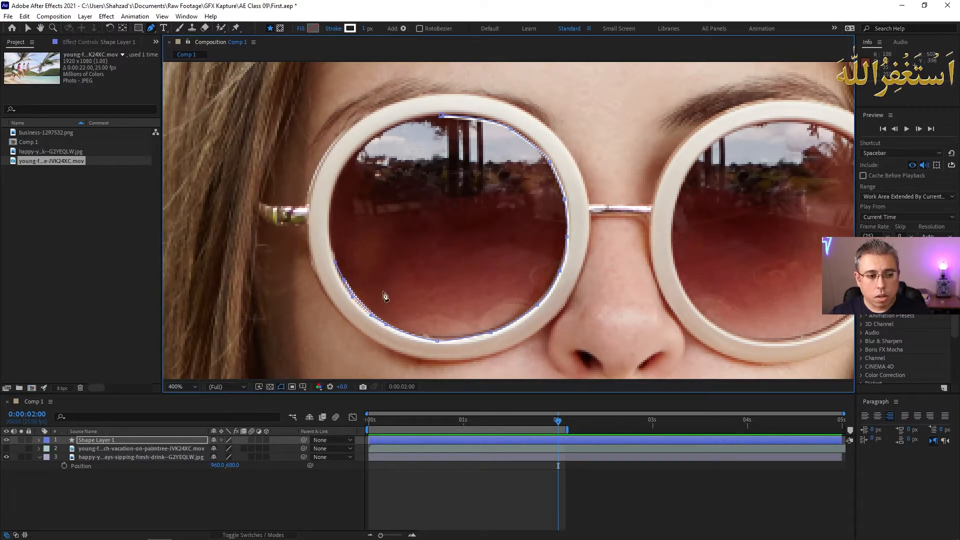
pyautogui.click(331, 225)
pyautogui.click(336, 183)
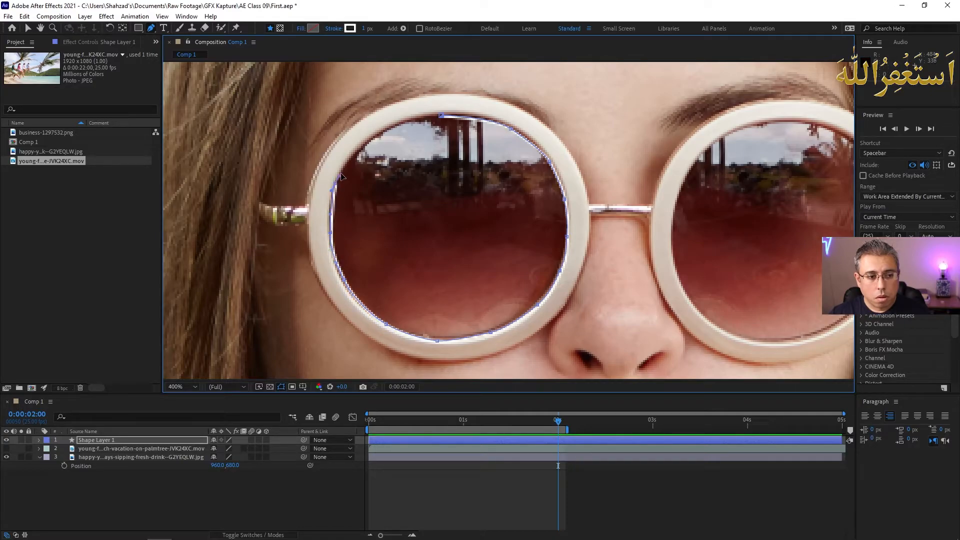
pyautogui.click(363, 148)
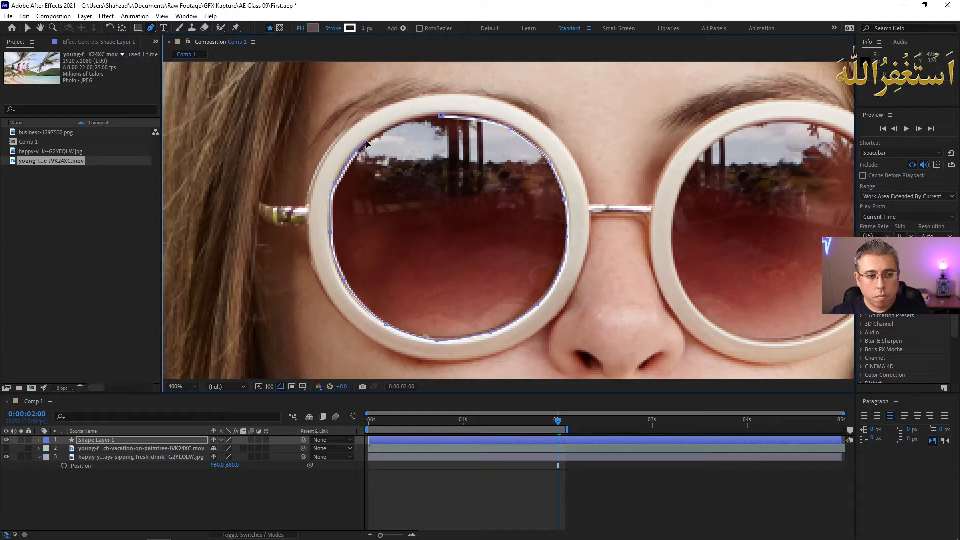
pyautogui.click(390, 129)
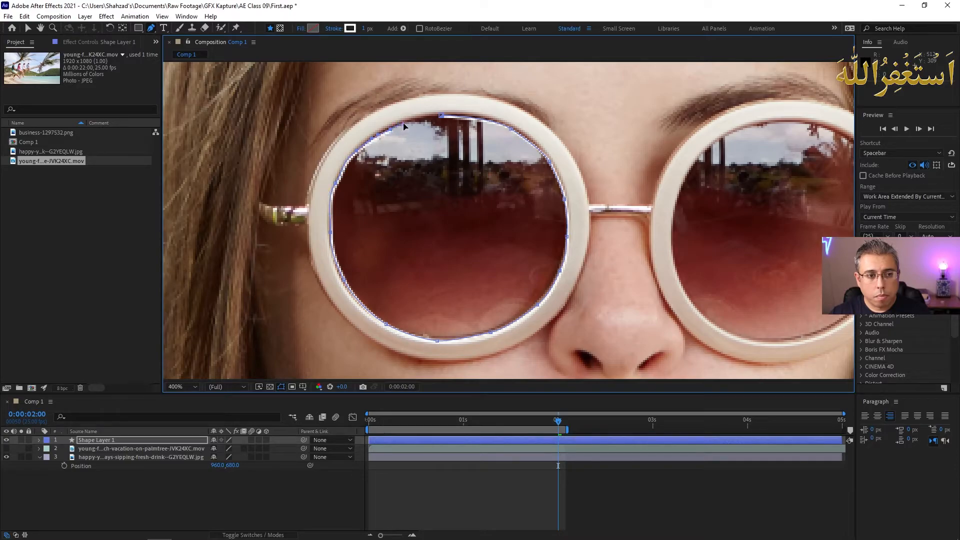
pyautogui.click(442, 117)
pyautogui.moveTo(390, 129); pyautogui.dragTo(393, 126)
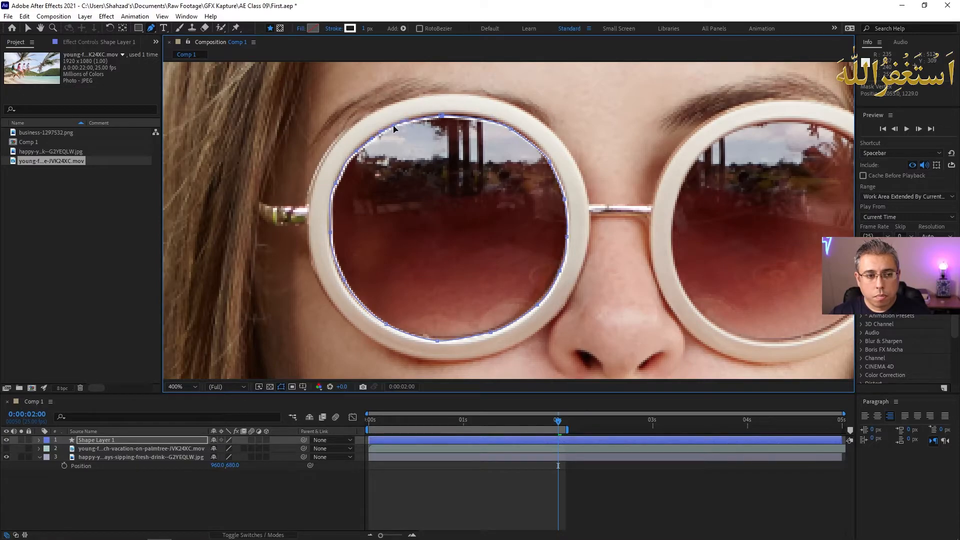
pyautogui.click(440, 342)
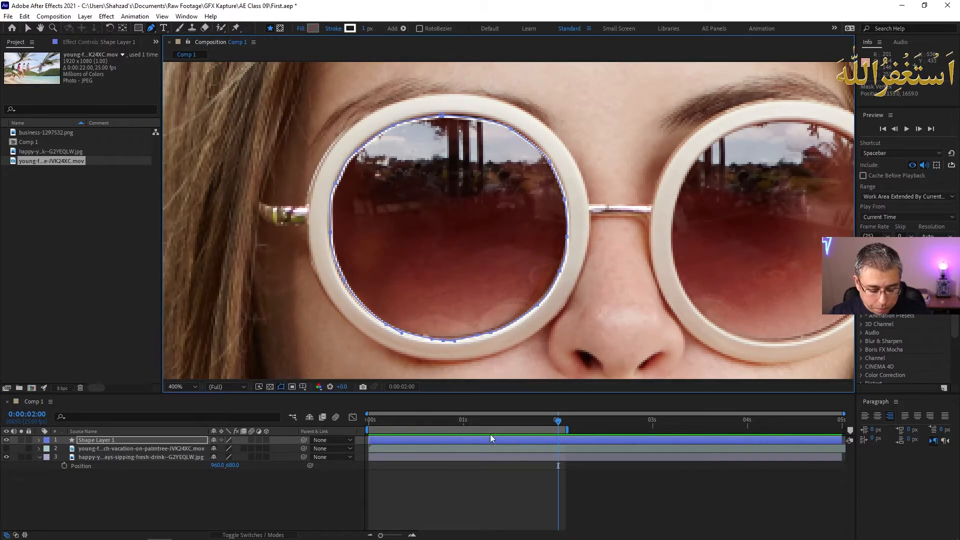
# Outline the inner edge of the right sunglasses lens with a closed, curved Pen path on the same shape layer
pyautogui.press('h')
pyautogui.moveTo(608, 347); pyautogui.dragTo(510, 350)
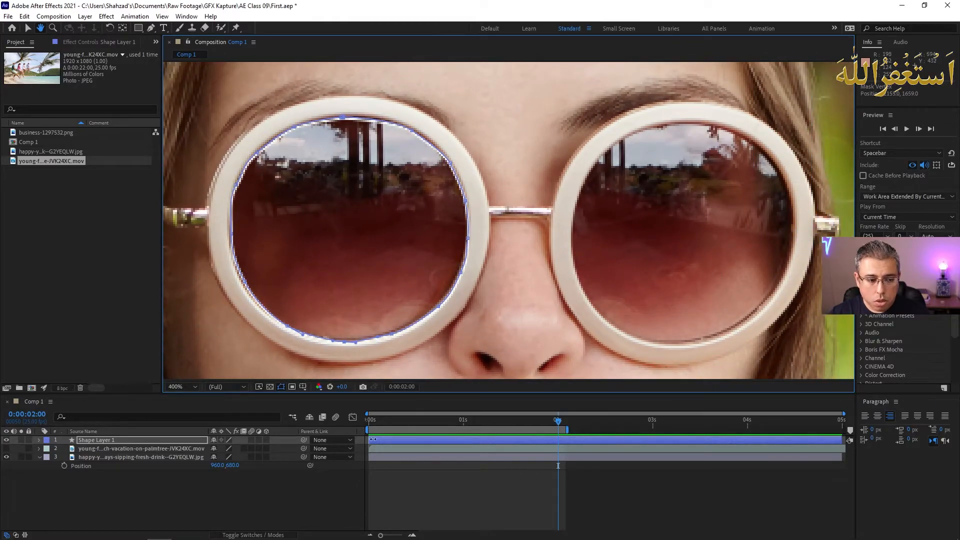
pyautogui.press('g')
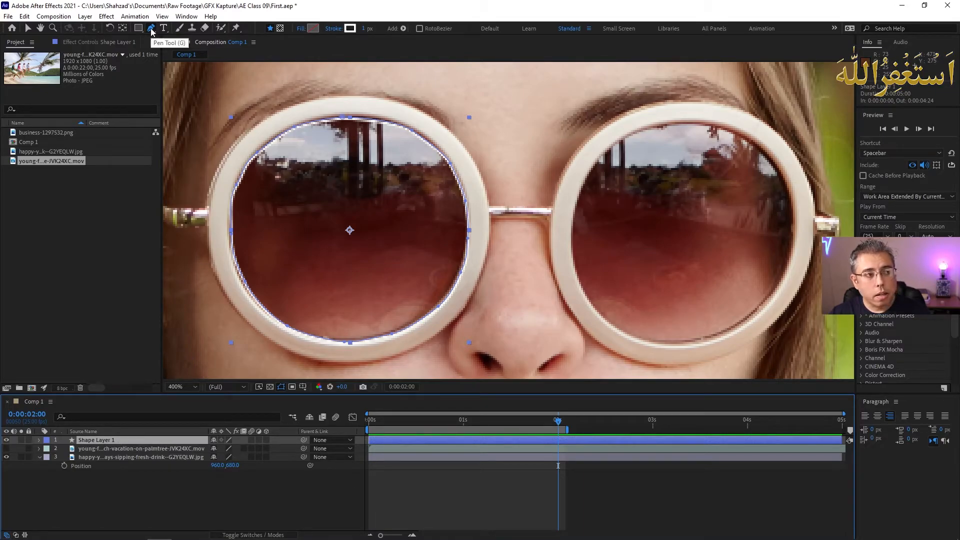
pyautogui.click(697, 123)
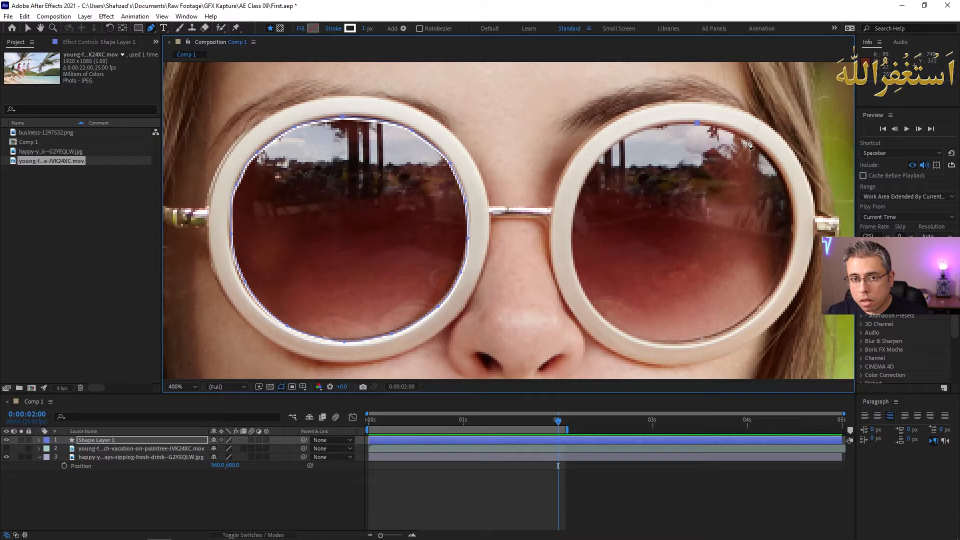
pyautogui.moveTo(731, 125); pyautogui.dragTo(765, 156)
pyautogui.click(785, 184)
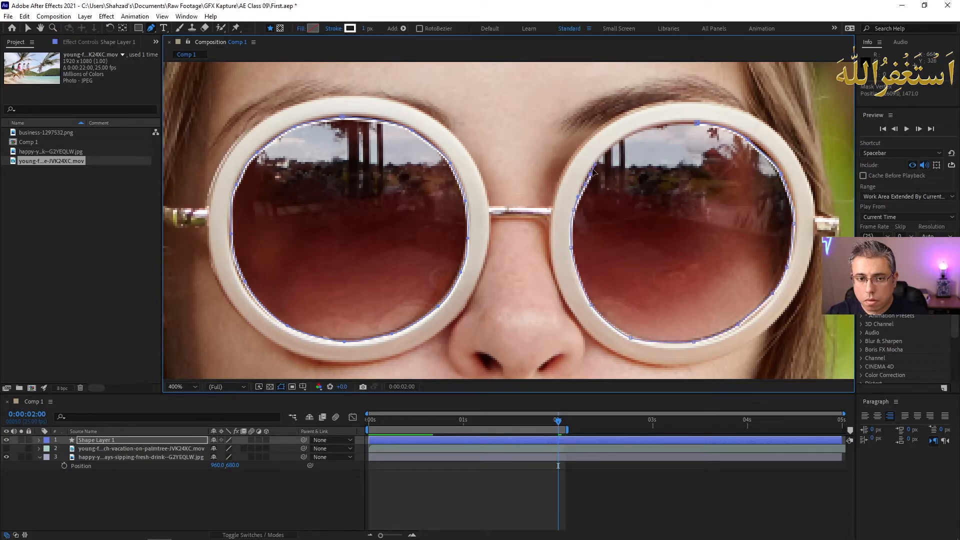
pyautogui.moveTo(614, 144); pyautogui.dragTo(664, 127)
pyautogui.click(684, 122)
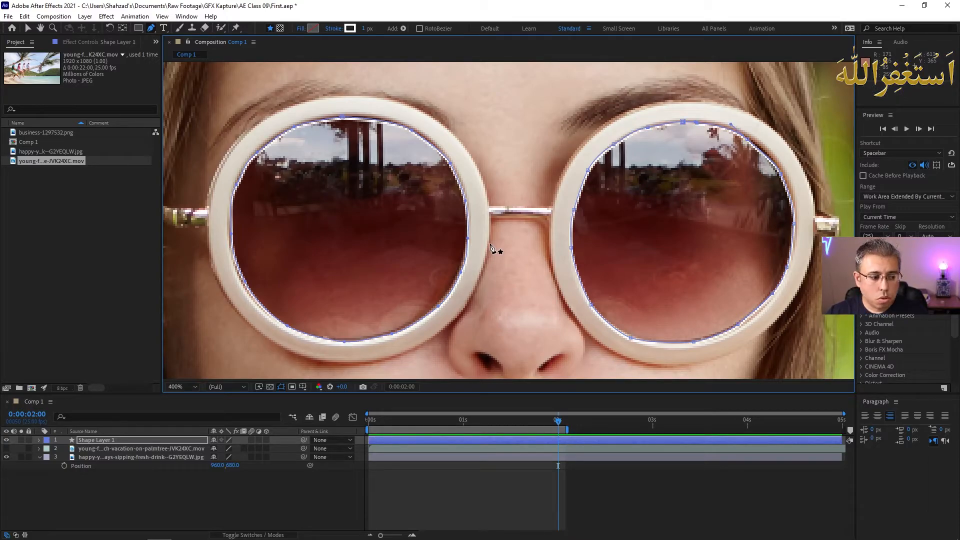
# Expand the contents of Shape Layer 1 to examine the two lens shapes
pyautogui.scroll(-2, 468, 266)
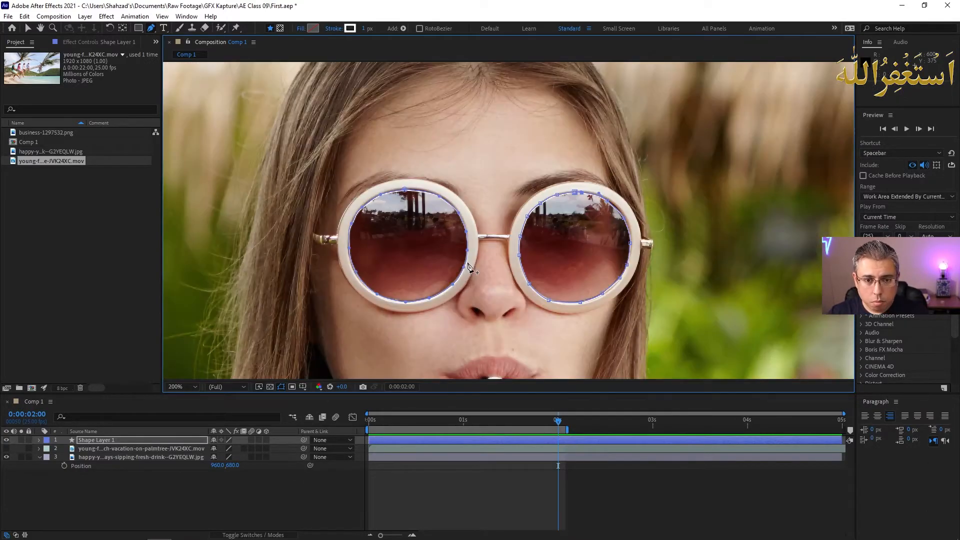
pyautogui.scroll(-2, 565, 272)
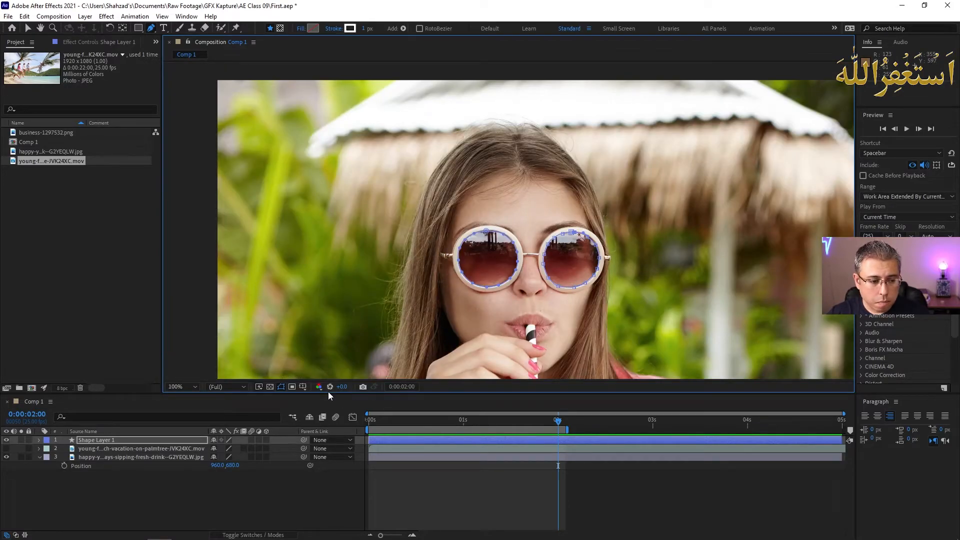
pyautogui.click(39, 440)
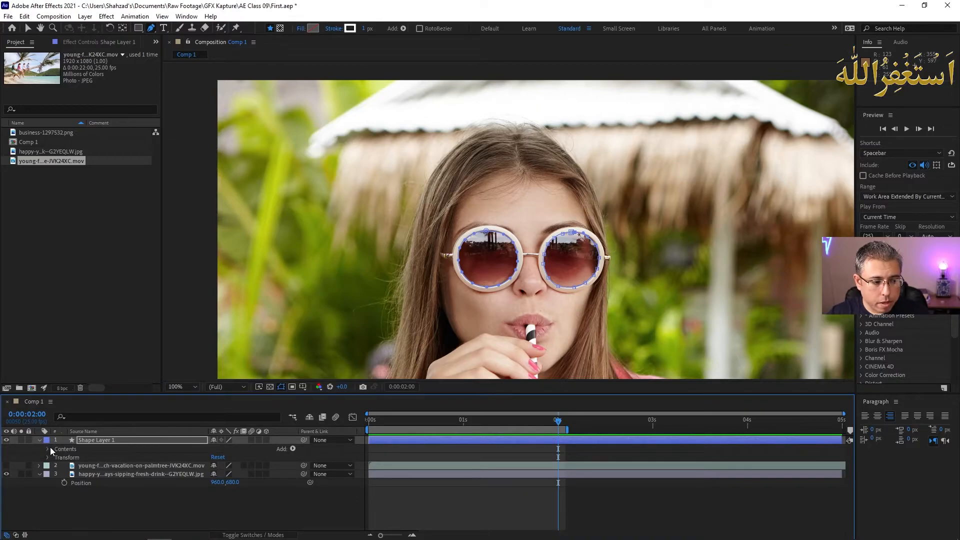
pyautogui.click(48, 448)
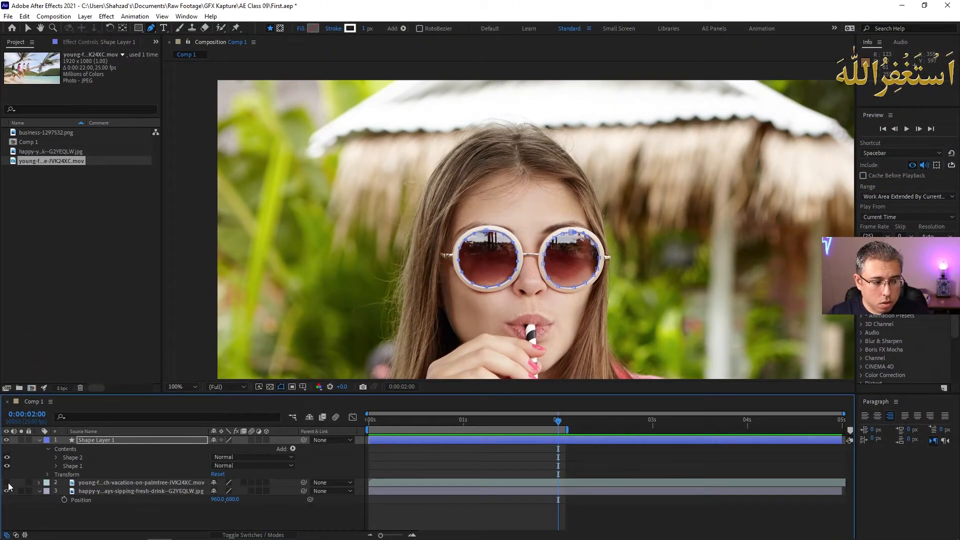
# Make the beach video layer visible again and bring its whole frame into view
pyautogui.click(7, 483)
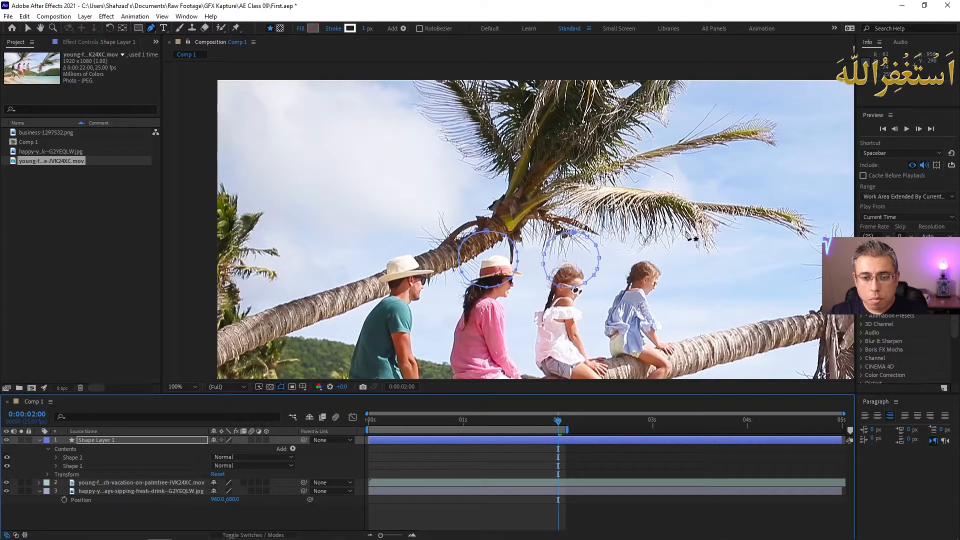
pyautogui.scroll(-2, 490, 296)
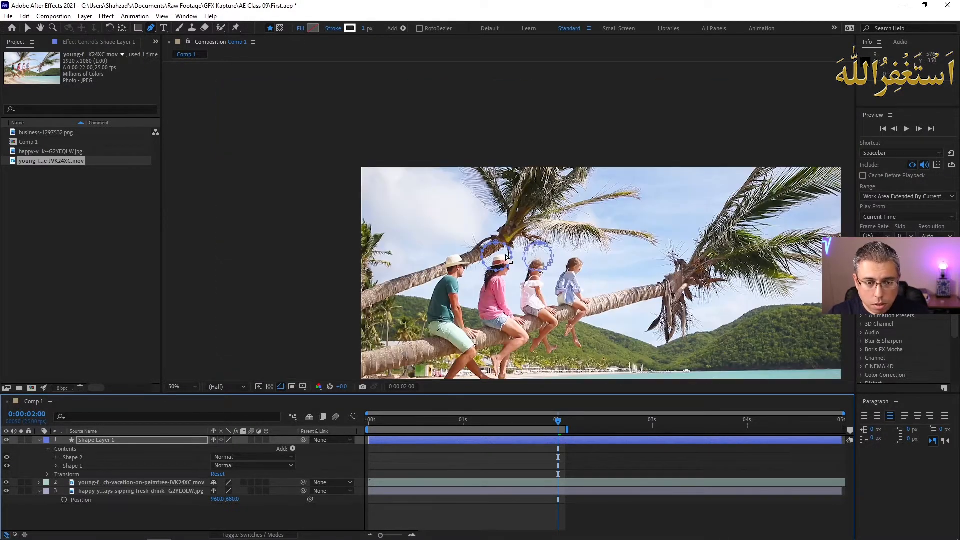
pyautogui.moveTo(503, 294); pyautogui.dragTo(402, 217)
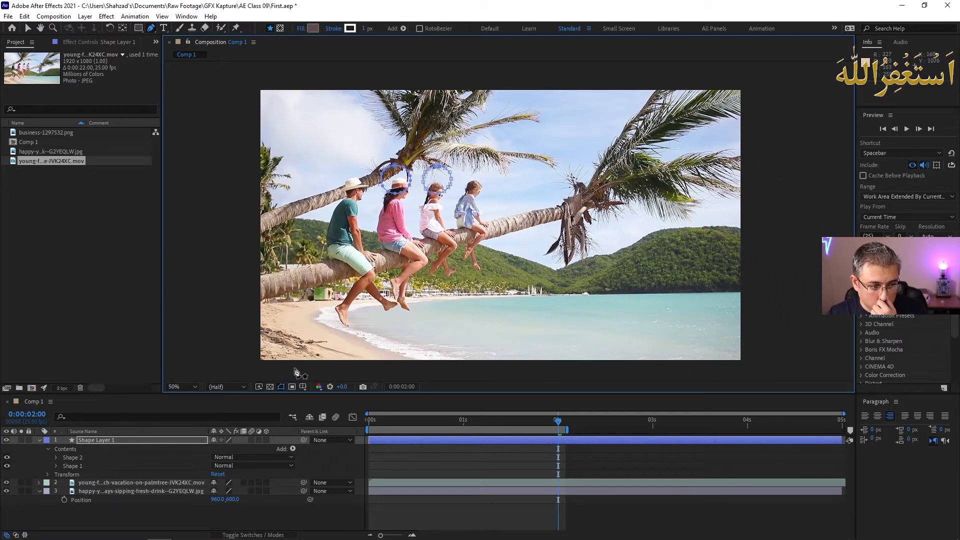
# Pre-compose the beach video layer as "Video 1", moving all attributes into the new composition
pyautogui.click(164, 482)
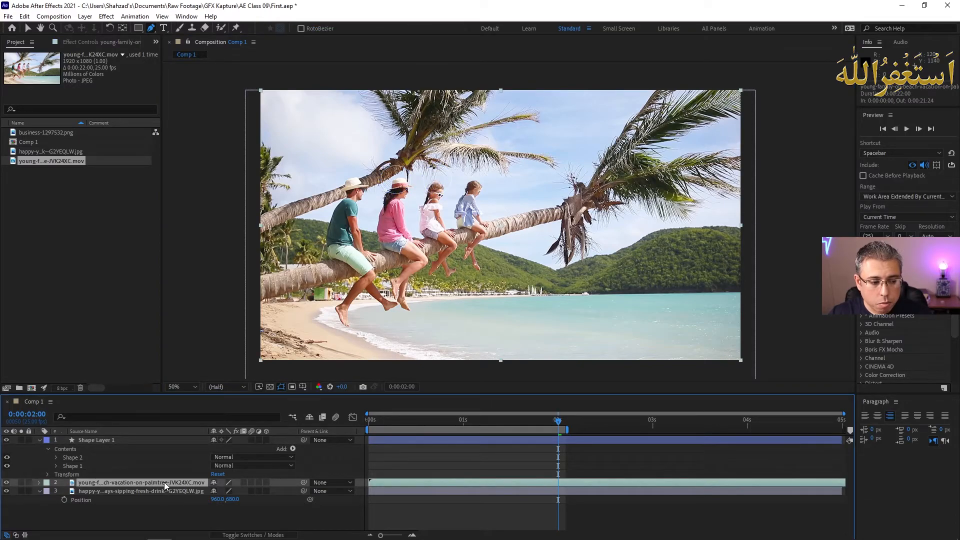
pyautogui.rightClick(164, 483)
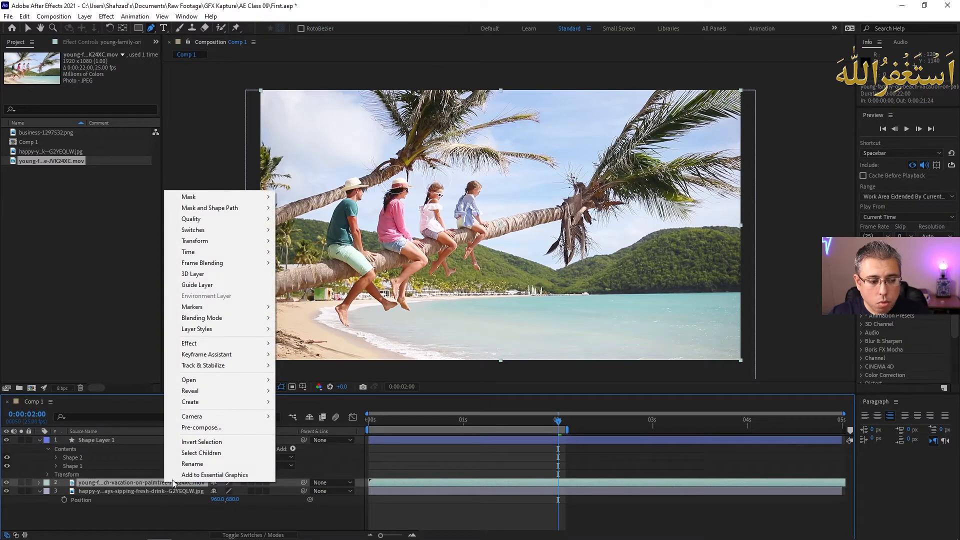
pyautogui.click(222, 428)
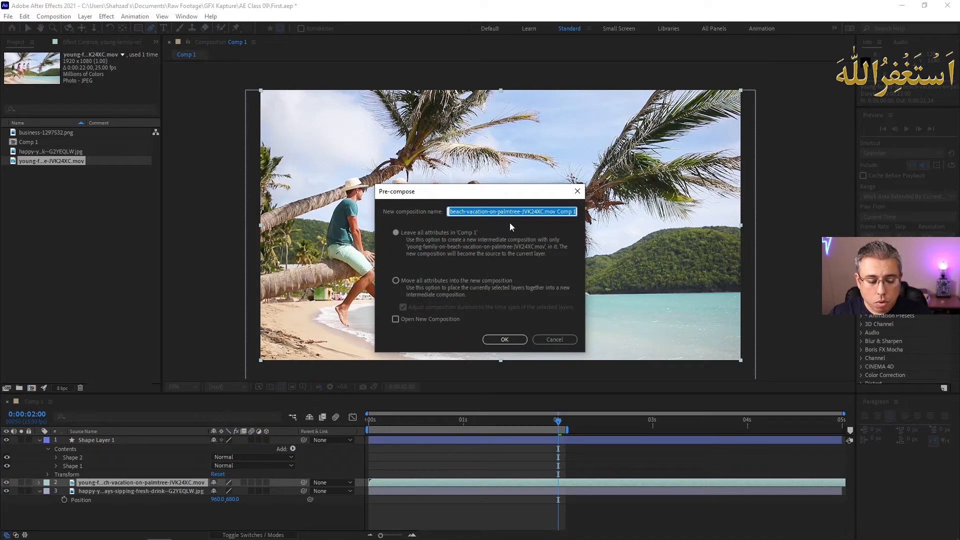
pyautogui.write('Vi')
pyautogui.write('deo')
pyautogui.press('BackSpace')
pyautogui.write('eo 1')
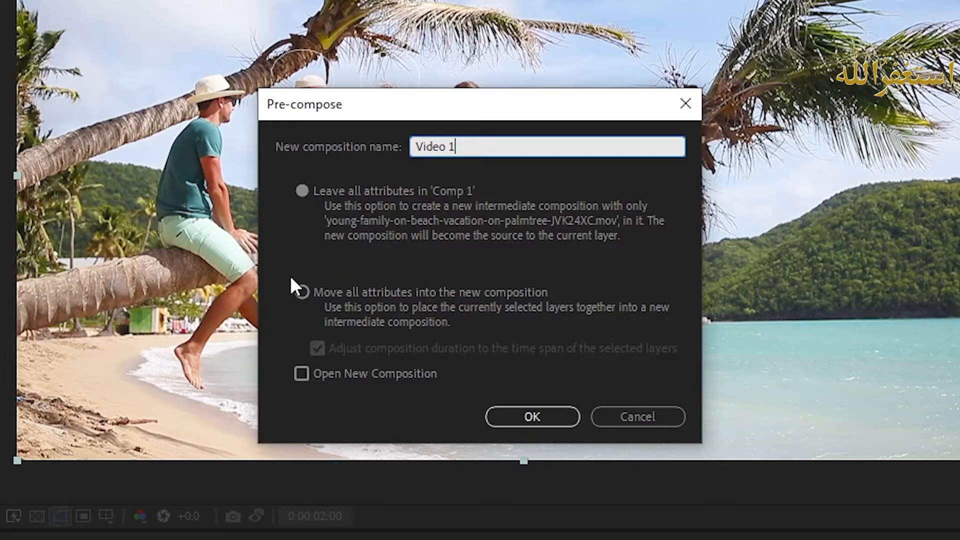
pyautogui.click(303, 292)
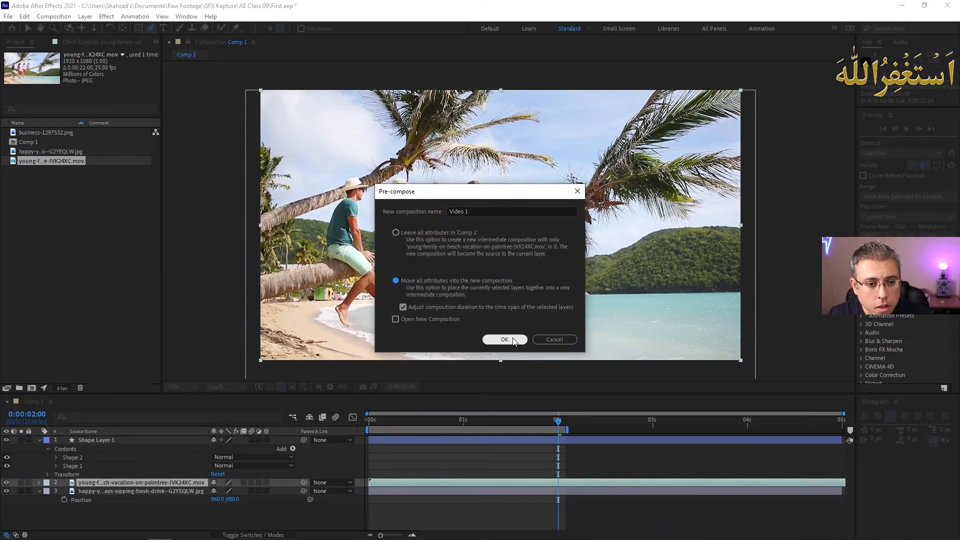
pyautogui.click(505, 340)
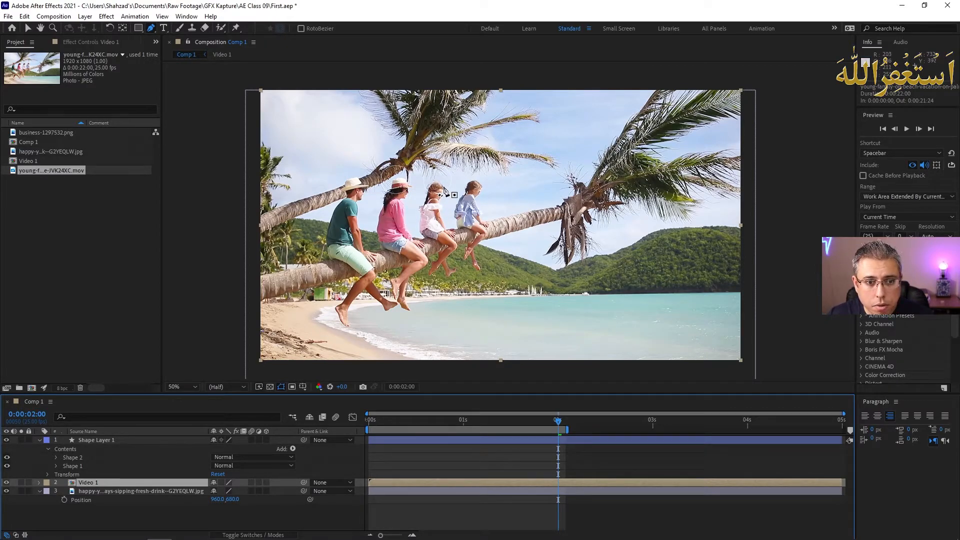
# Scale the Video 1 layer down to 22% and move it over the woman's sunglasses so it covers both lens outlines
pyautogui.click(27, 28)
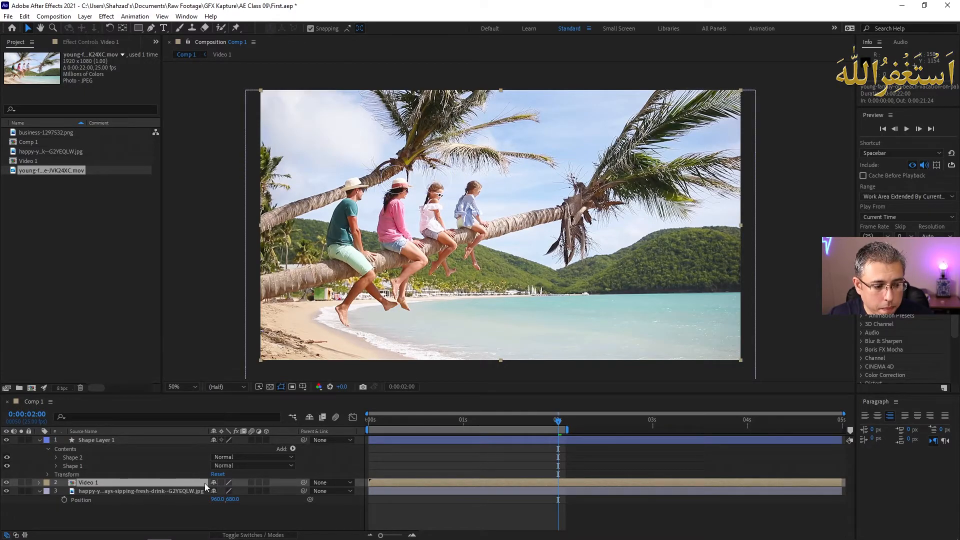
pyautogui.click(170, 482)
pyautogui.press('s')
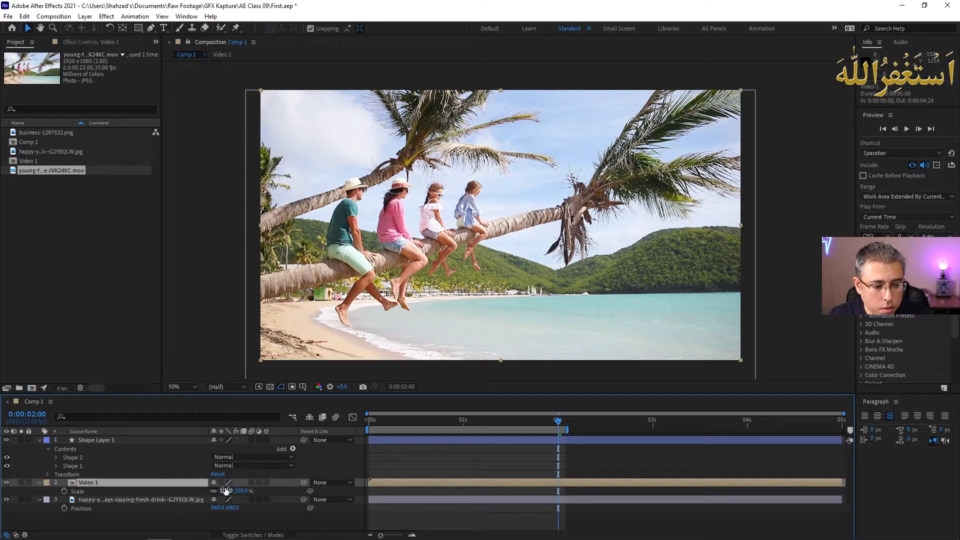
pyautogui.moveTo(229, 490); pyautogui.dragTo(188, 486)
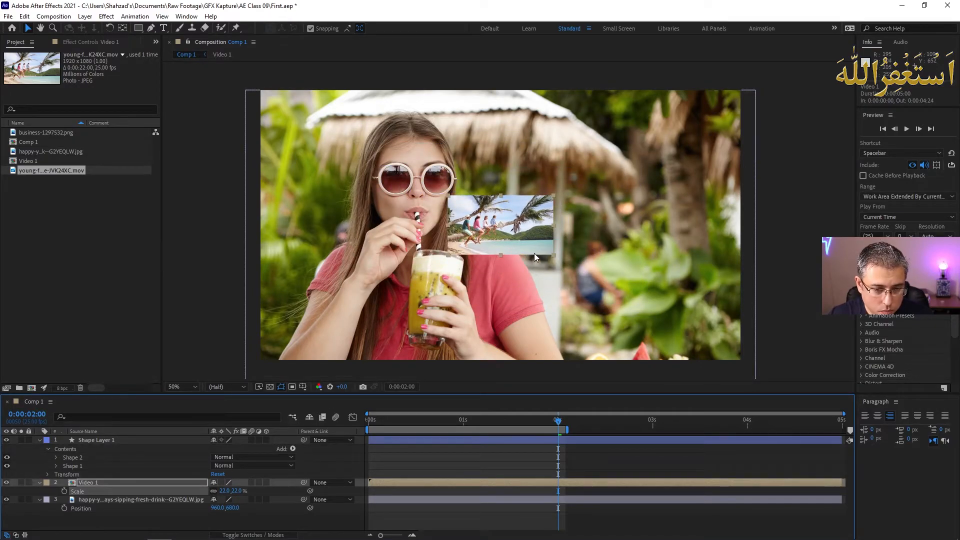
pyautogui.moveTo(533, 233); pyautogui.dragTo(456, 189)
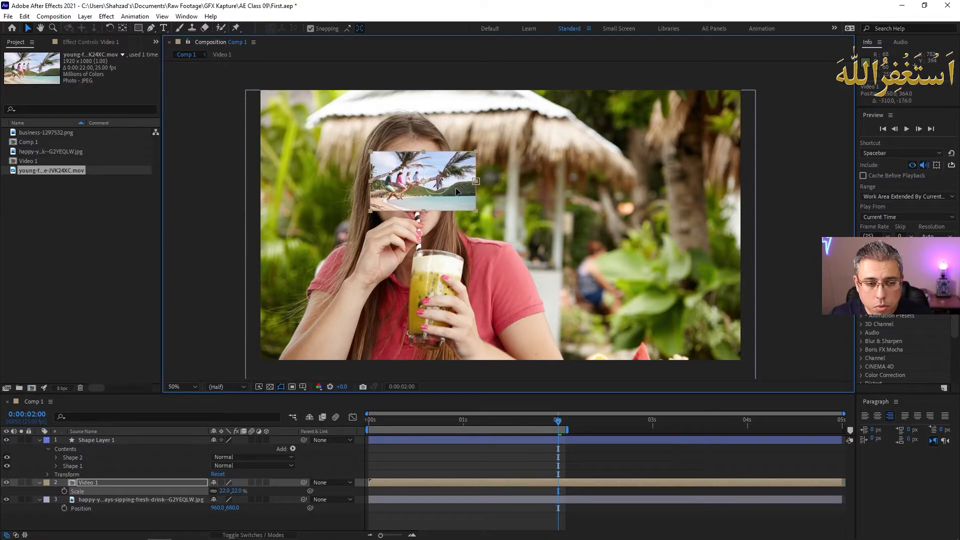
pyautogui.scroll(2, 461, 218)
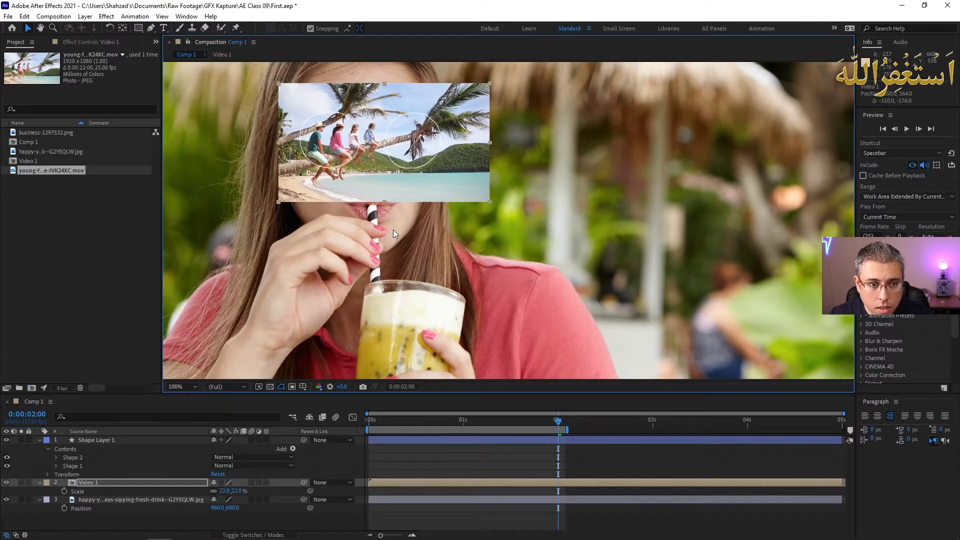
pyautogui.moveTo(428, 221); pyautogui.dragTo(524, 376)
pyautogui.scroll(1, 490, 335)
pyautogui.press('space')
pyautogui.moveTo(593, 266); pyautogui.dragTo(589, 266)
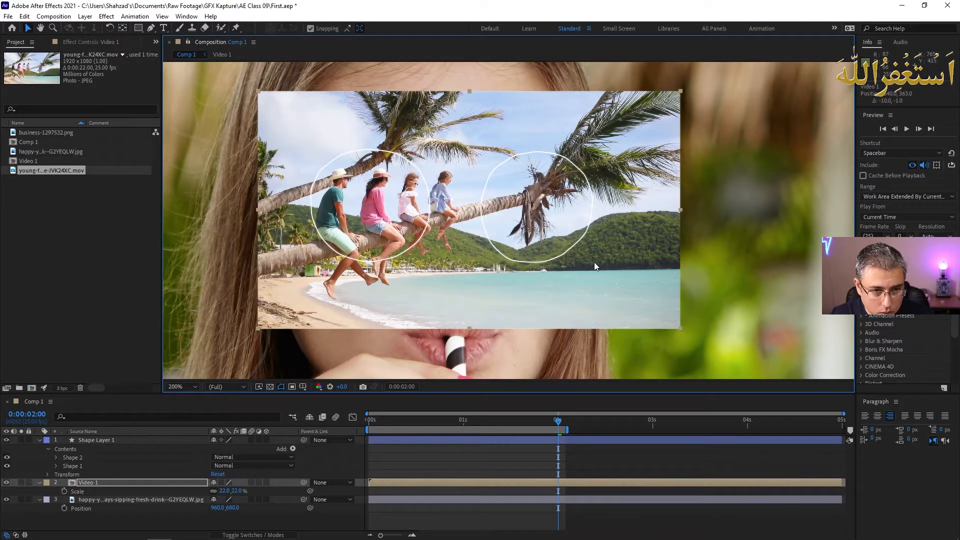
# Set the Video 1 layer's scale to 20% and fine-tune its position over the two lens outlines
pyautogui.press('s')
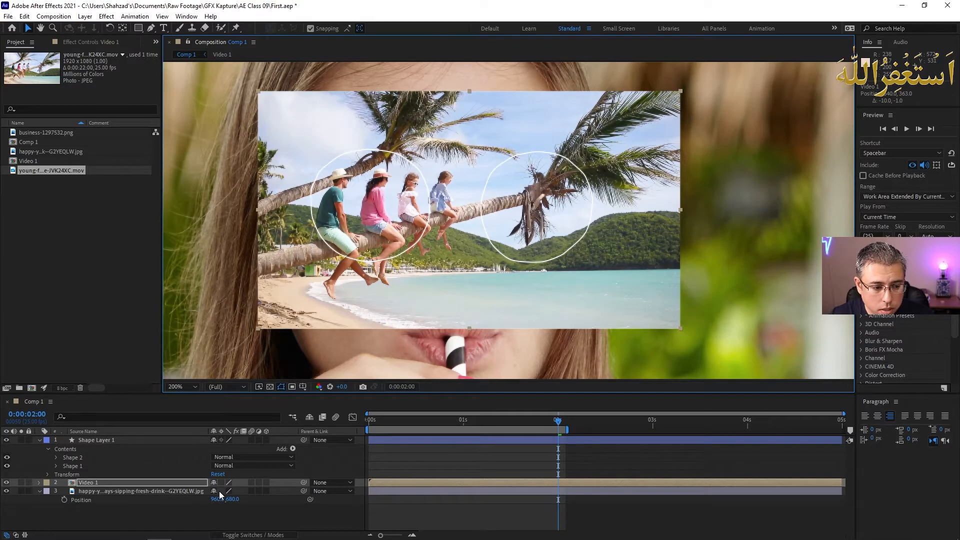
pyautogui.press('s')
pyautogui.click(244, 493)
pyautogui.write('20')
pyautogui.press('Return')
pyautogui.moveTo(605, 278); pyautogui.dragTo(590, 275)
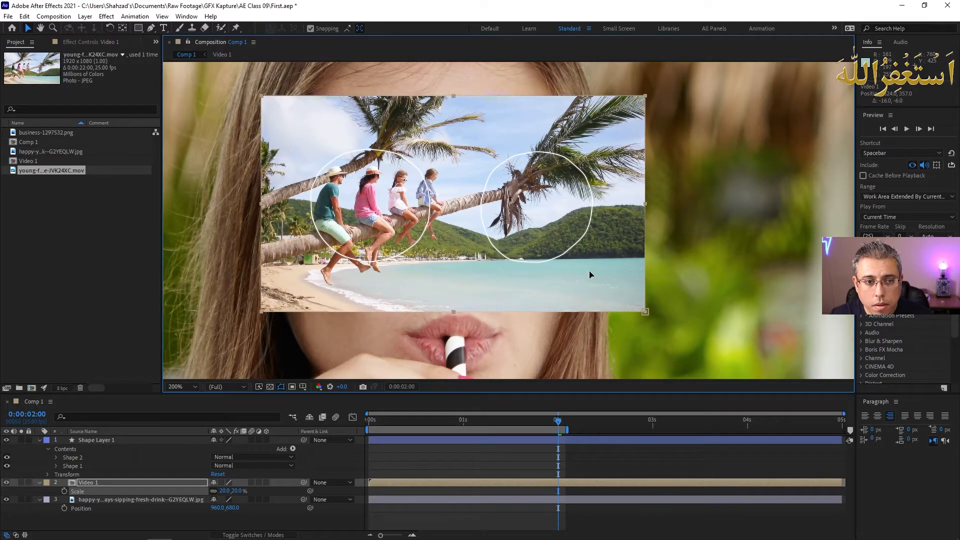
pyautogui.moveTo(591, 275); pyautogui.dragTo(590, 265)
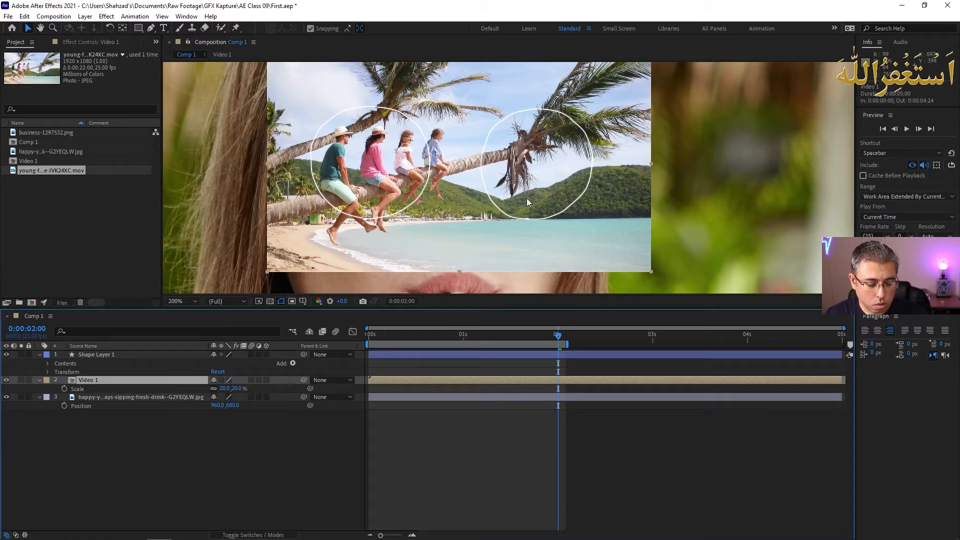
# Pre-compose the Video 1 layer as "Video 2", moving all attributes into the new composition
pyautogui.scroll(-1, 476, 239)
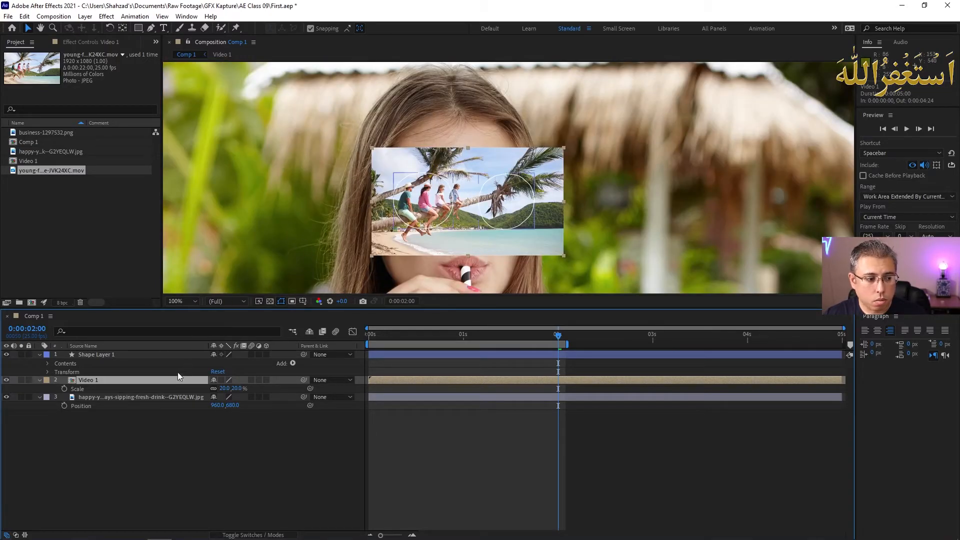
pyautogui.rightClick(95, 379)
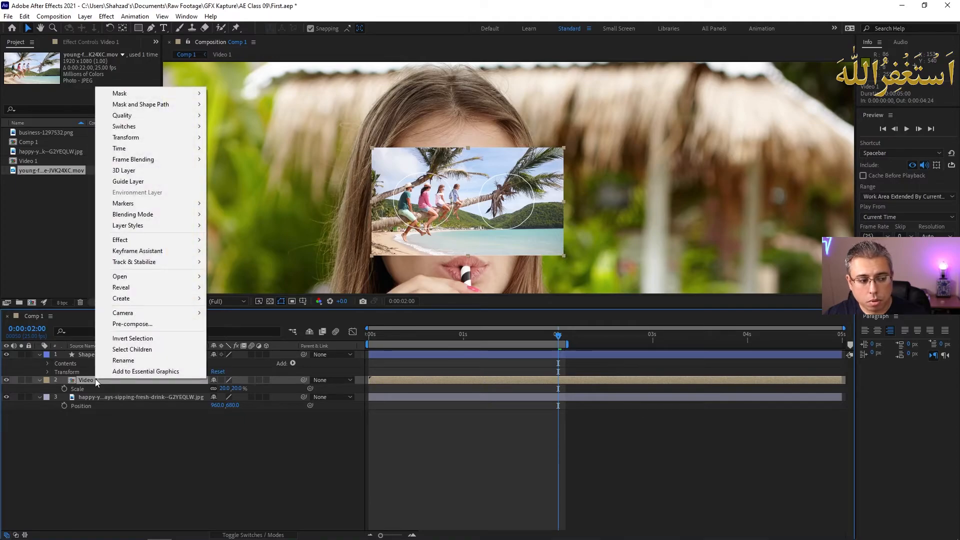
pyautogui.click(172, 324)
pyautogui.click(490, 212)
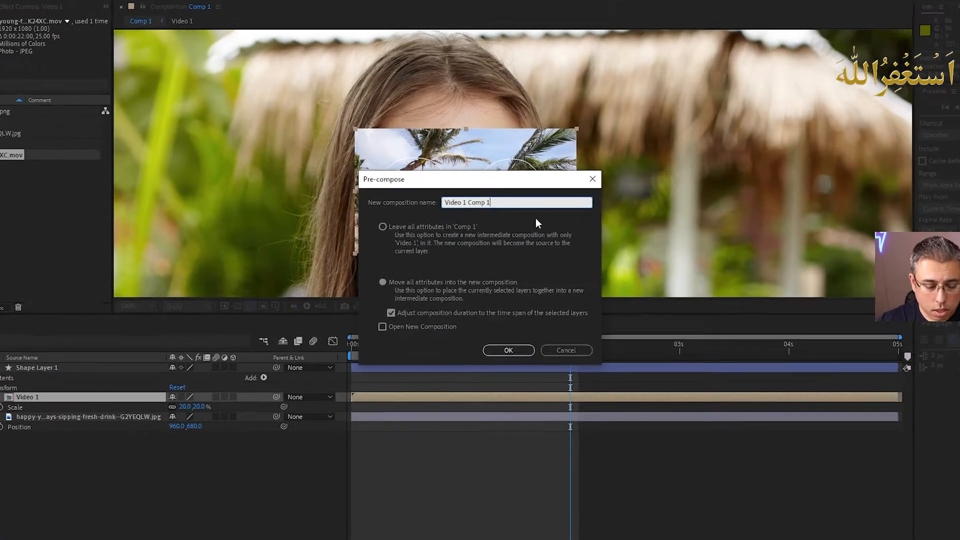
pyautogui.press('BackSpace')
pyautogui.press('BackSpace')
pyautogui.press('BackSpace')
pyautogui.press('BackSpace')
pyautogui.press('BackSpace')
pyautogui.press('BackSpace')
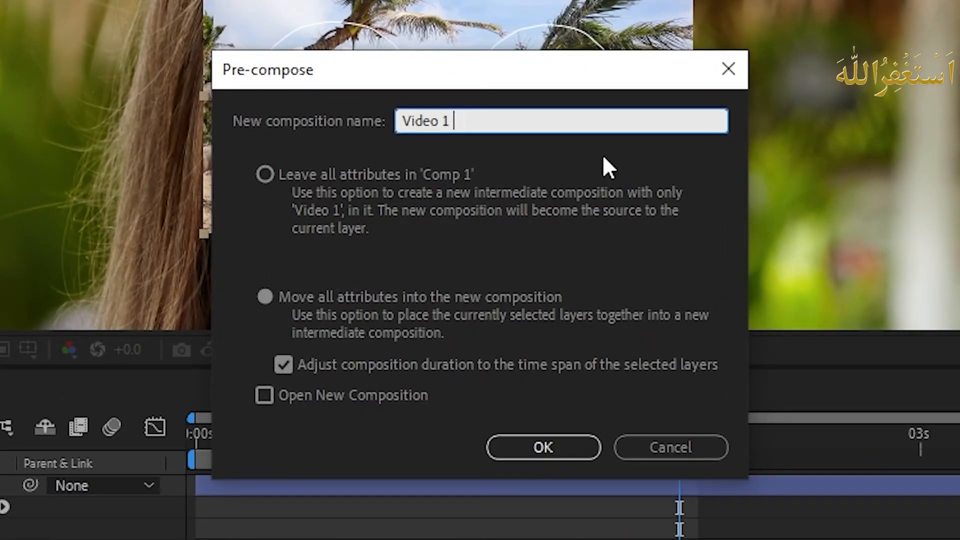
pyautogui.press('BackSpace')
pyautogui.press('BackSpace')
pyautogui.write('2')
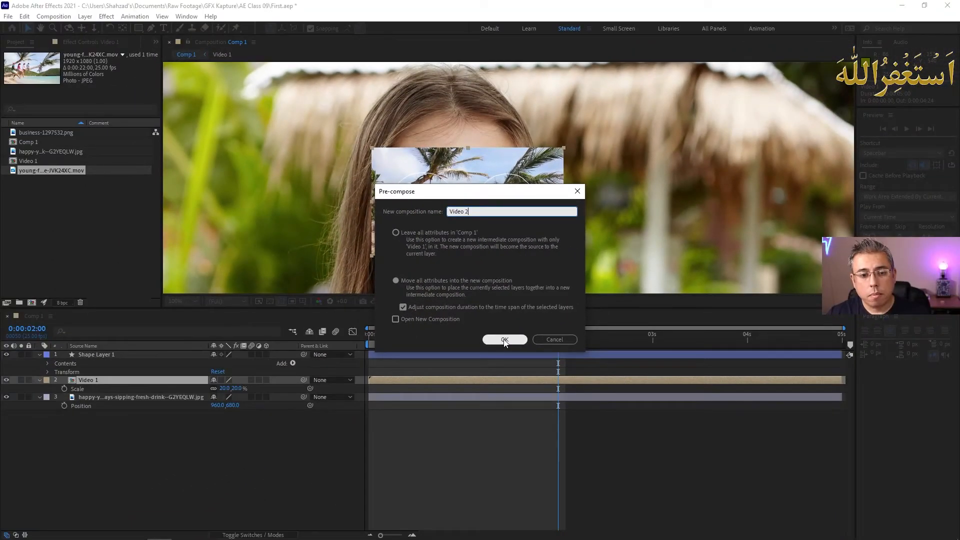
pyautogui.click(504, 340)
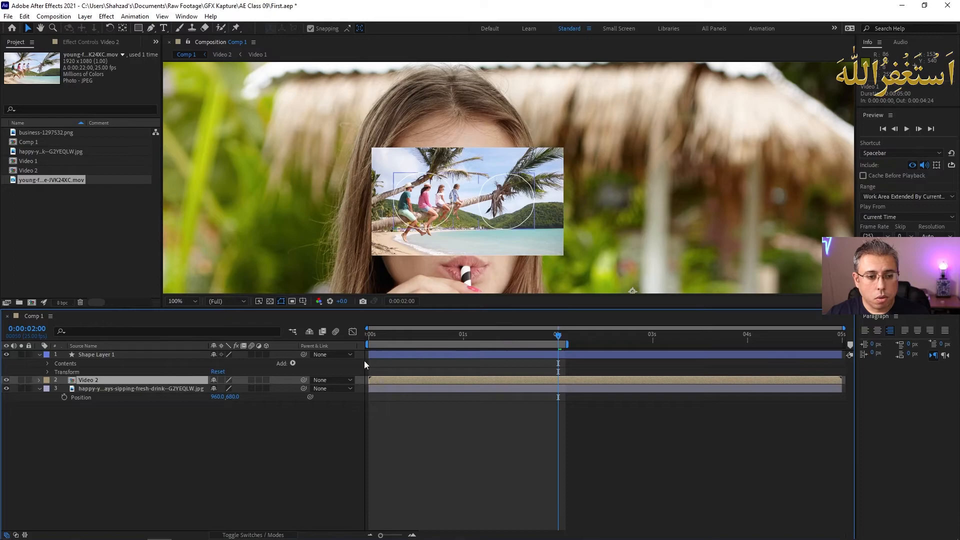
# Copy the path of Shape 2 in Shape Layer 1 and paste it into a new Pen mask on the Video 2 layer
pyautogui.click(90, 355)
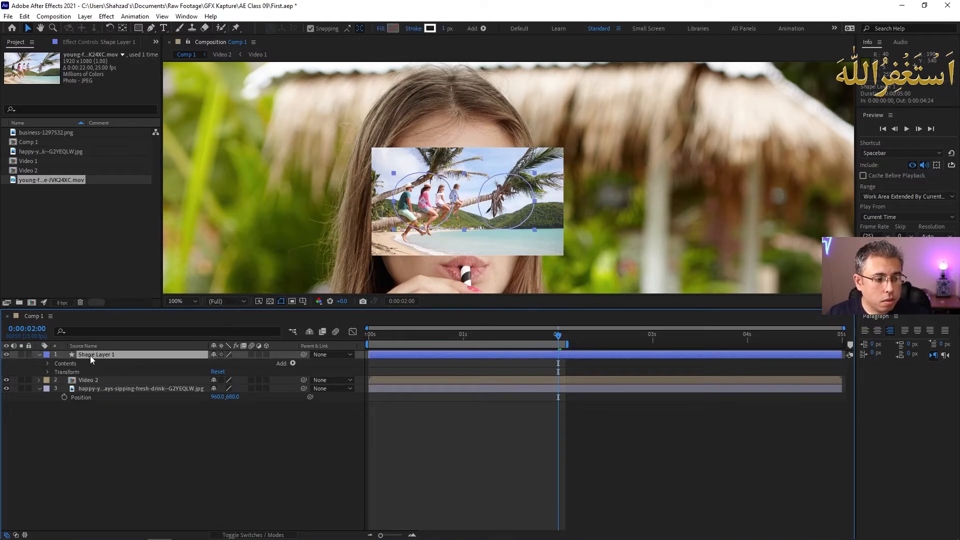
pyautogui.click(48, 364)
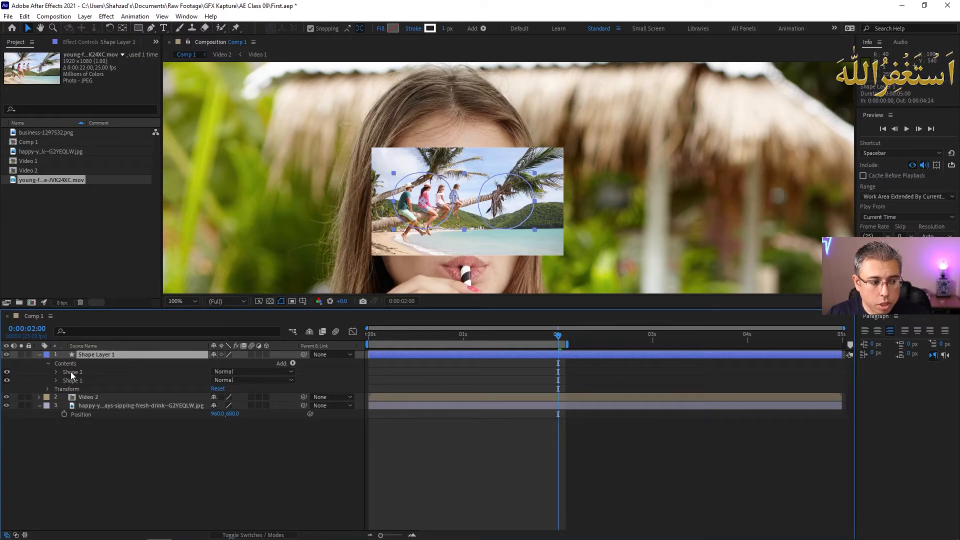
pyautogui.click(71, 372)
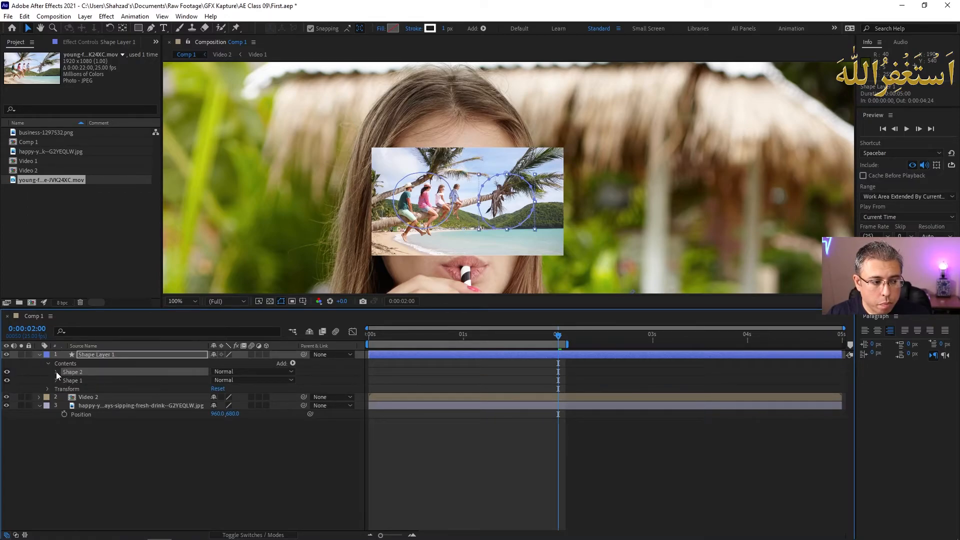
pyautogui.click(56, 372)
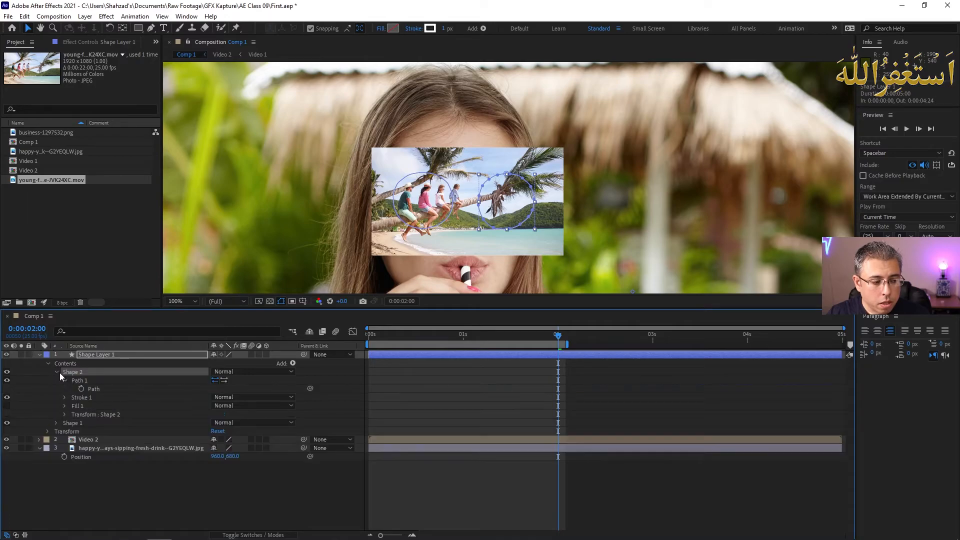
pyautogui.click(92, 389)
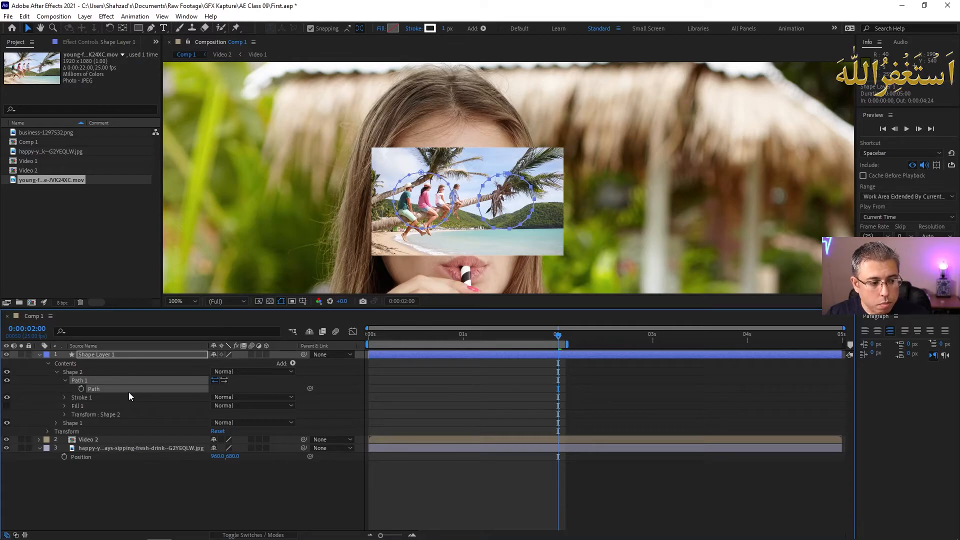
pyautogui.click(107, 441)
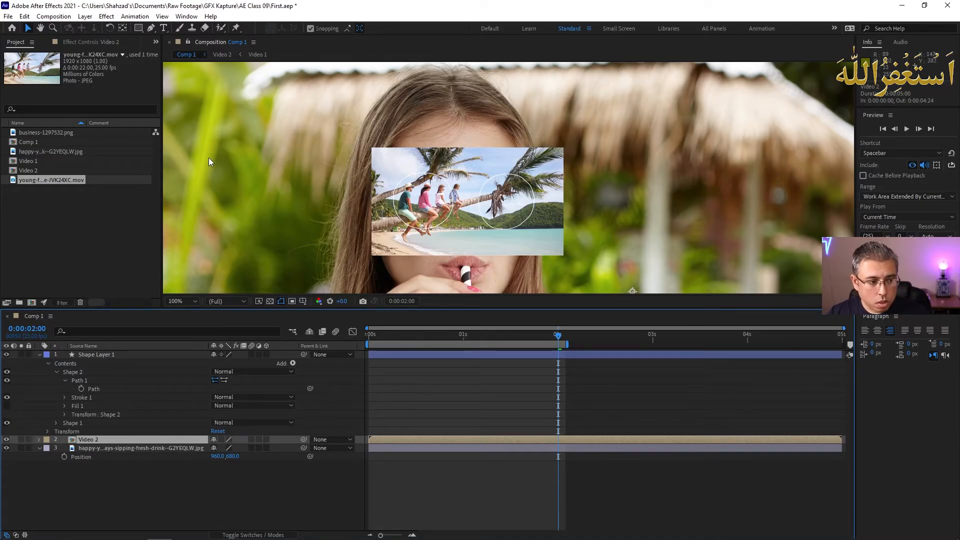
pyautogui.click(150, 29)
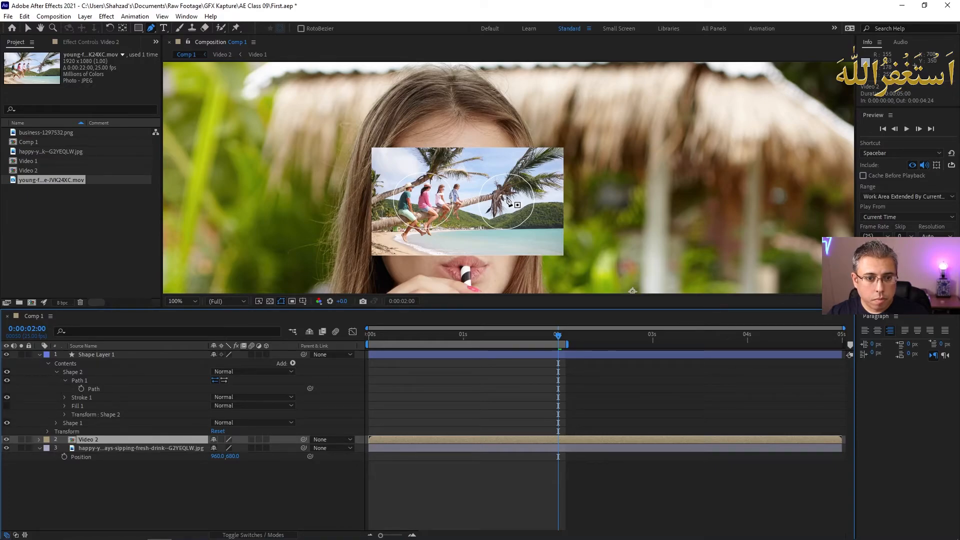
pyautogui.click(507, 196)
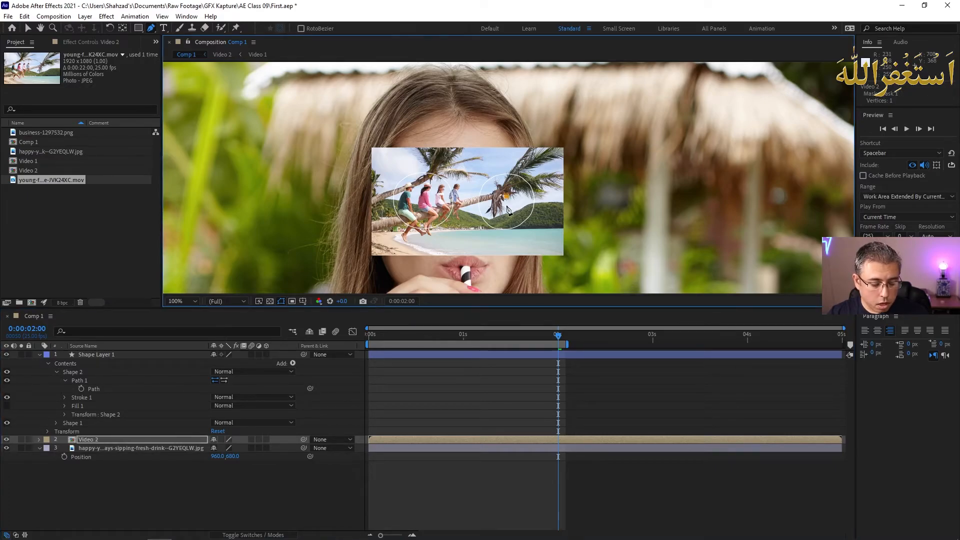
pyautogui.hotkey('ctrl', 'v')
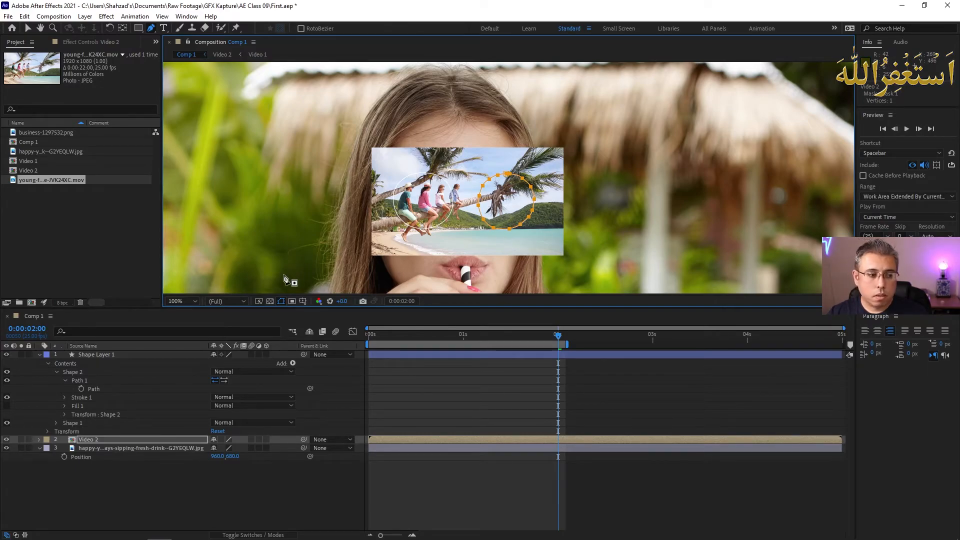
# Copy the path of Shape 1 and paste it into a second Pen mask on the Video 2 layer
pyautogui.click(56, 422)
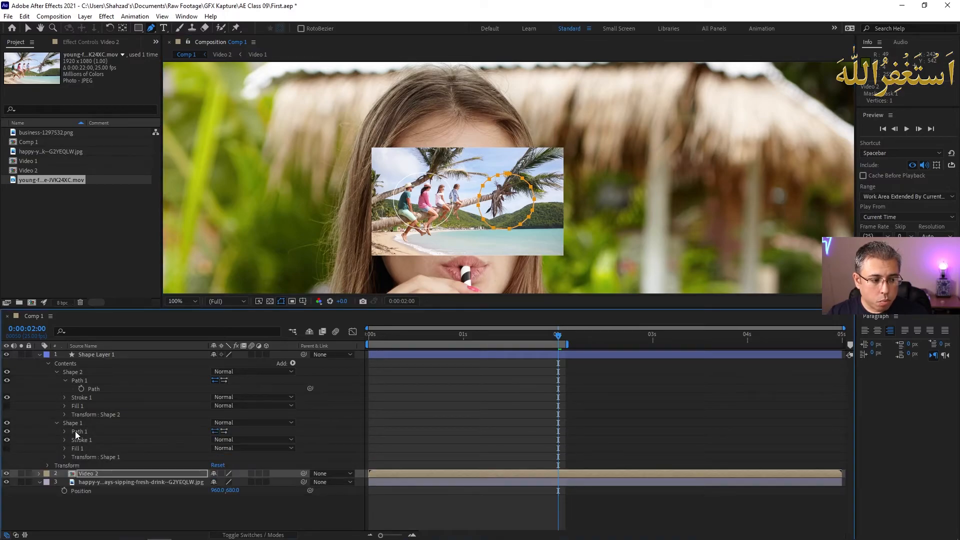
pyautogui.click(64, 431)
pyautogui.click(95, 440)
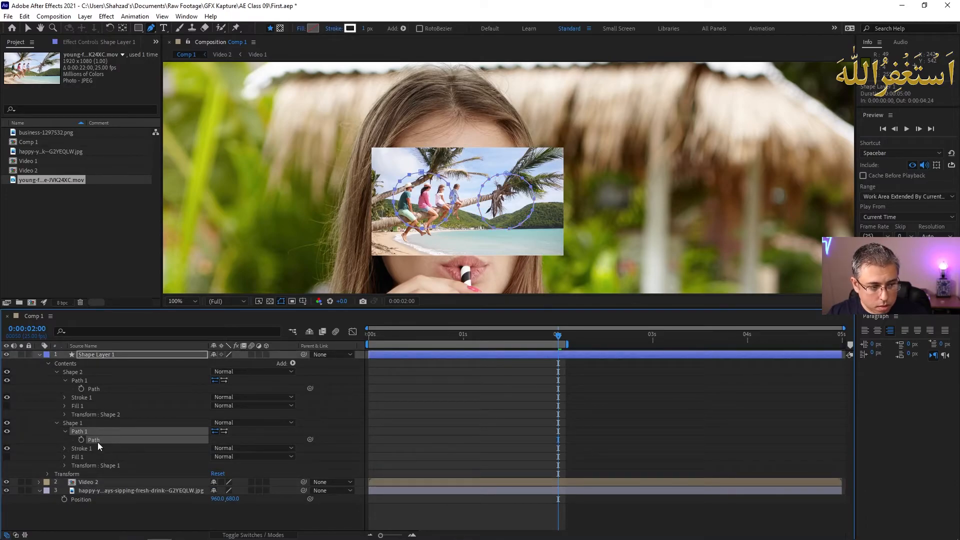
pyautogui.click(97, 481)
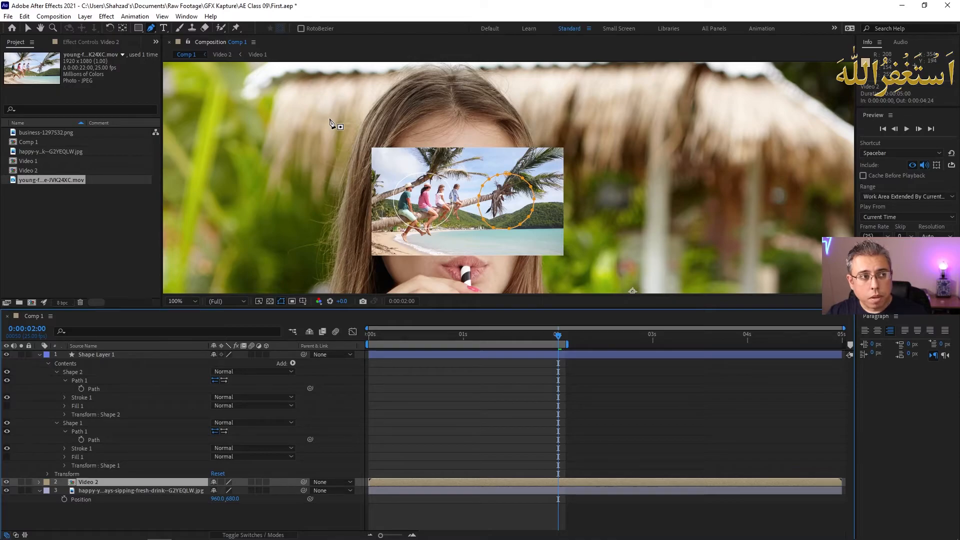
pyautogui.click(420, 198)
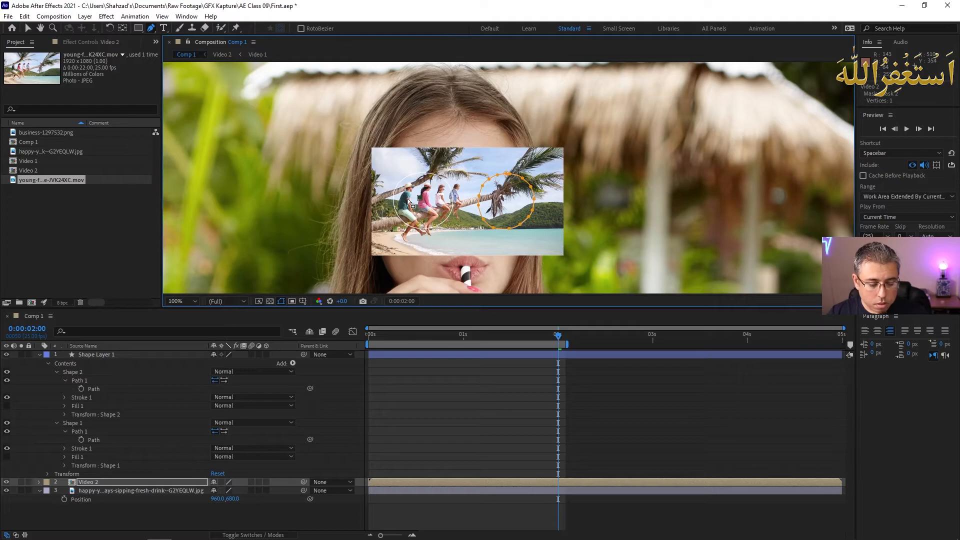
pyautogui.hotkey('ctrl', 'v')
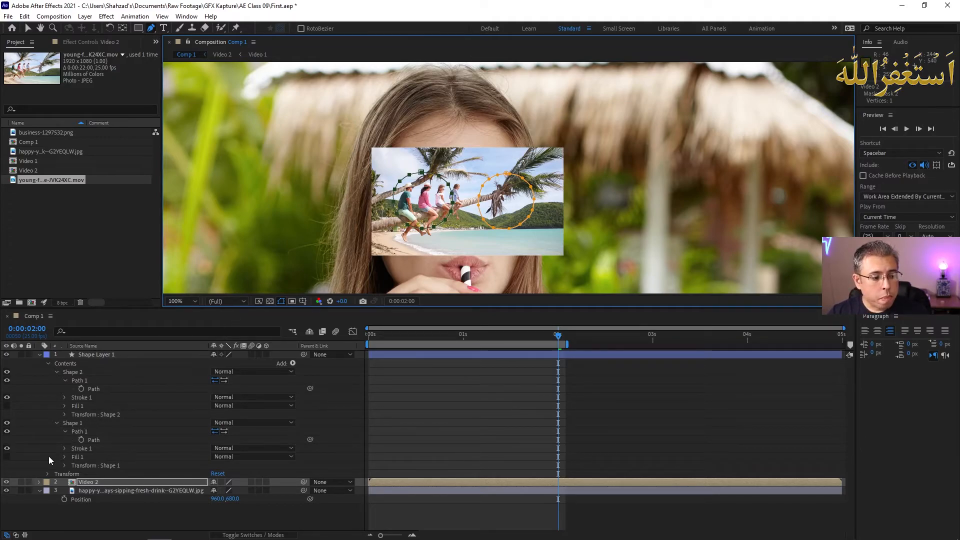
# Expand the masks of the Video 2 layer and set Mask 1's mode to Add
pyautogui.click(39, 482)
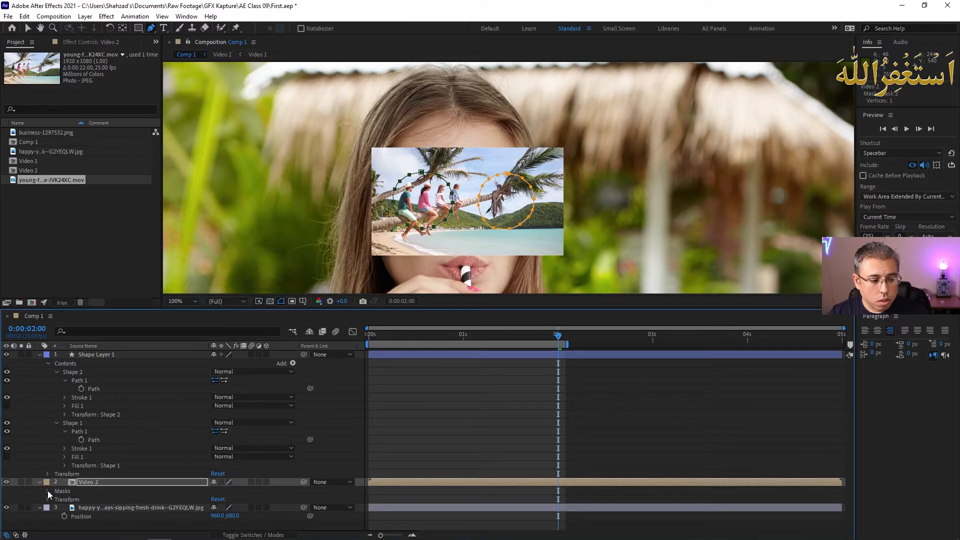
pyautogui.click(47, 491)
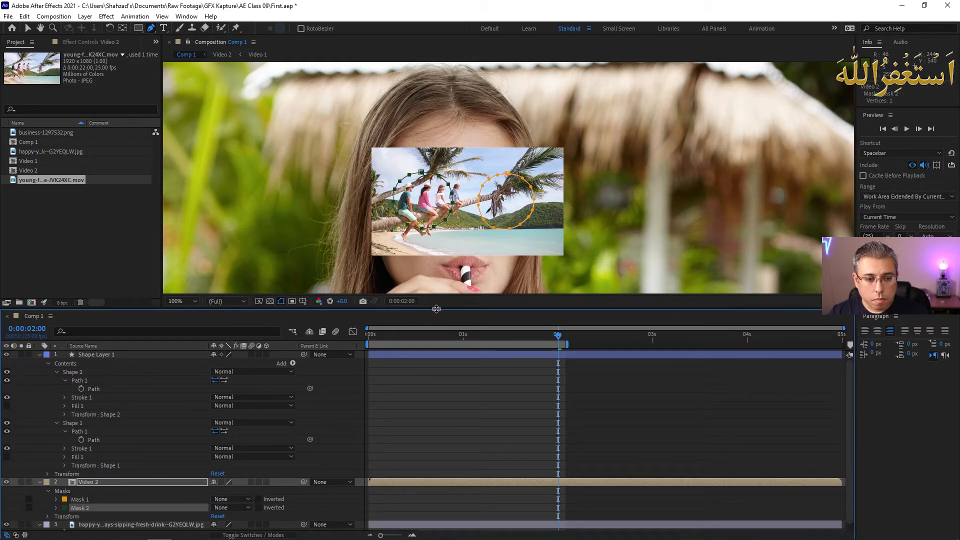
pyautogui.moveTo(440, 306); pyautogui.dragTo(440, 246)
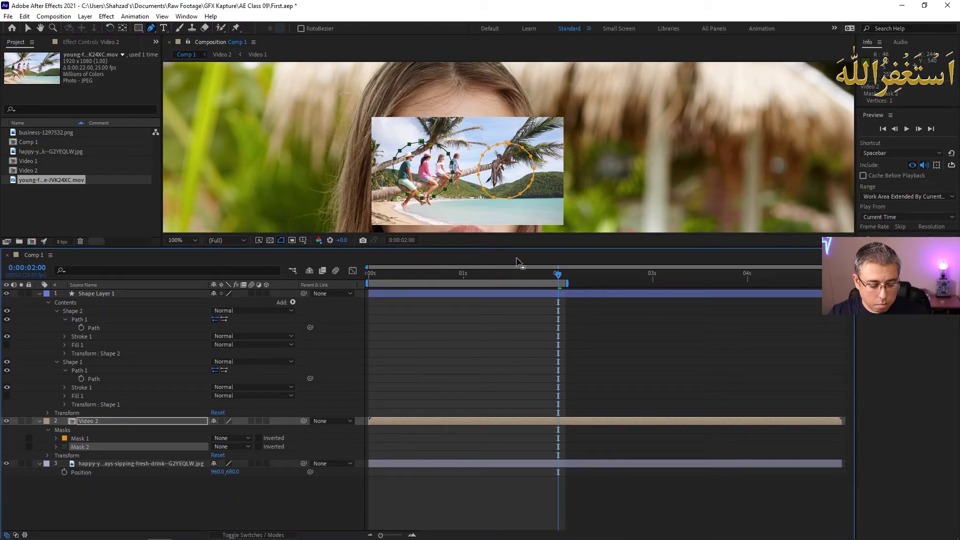
pyautogui.scroll(-2, 490, 192)
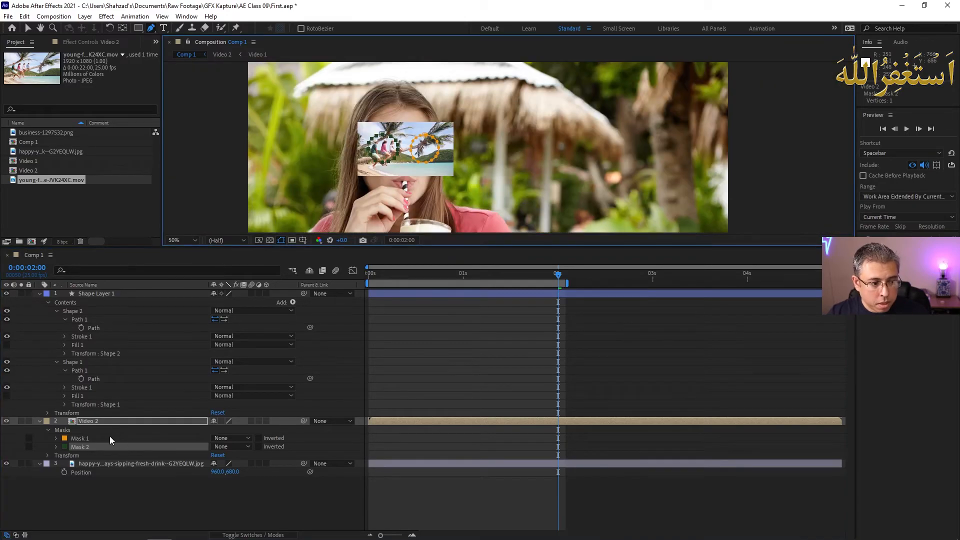
pyautogui.click(112, 439)
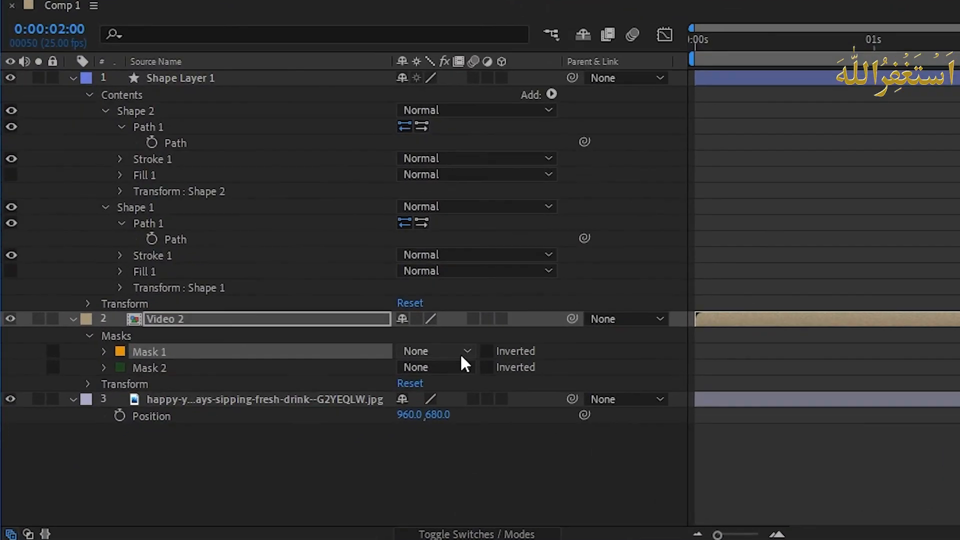
pyautogui.click(245, 438)
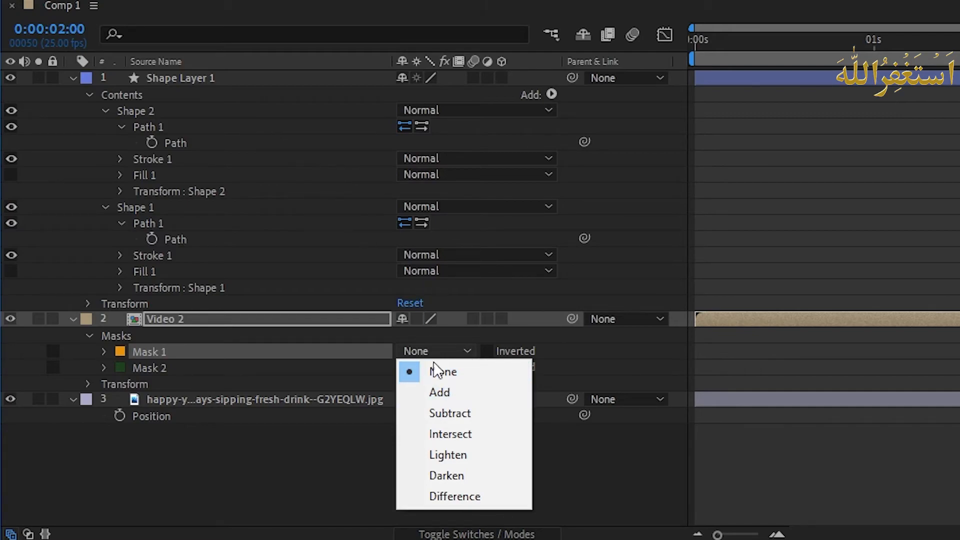
pyautogui.click(443, 394)
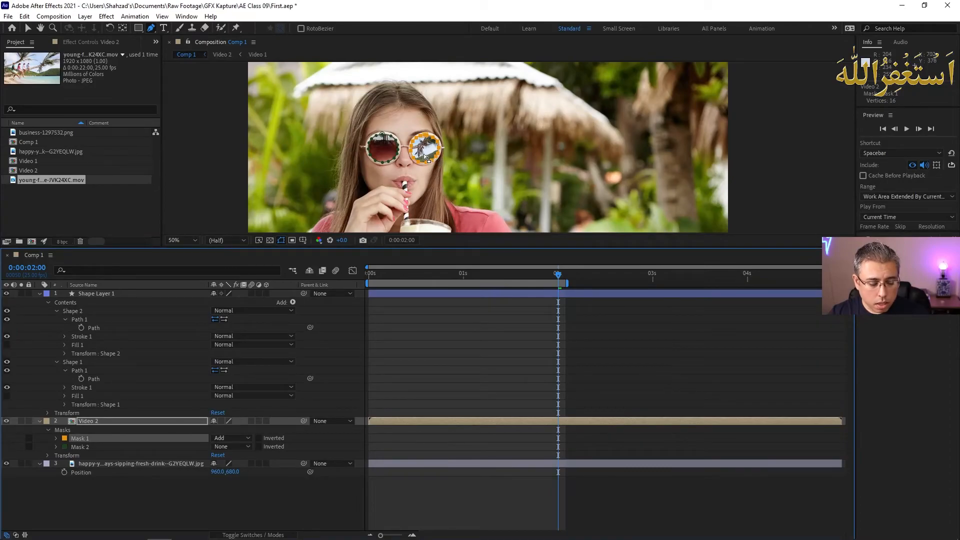
# Set the mode of Mask 2 on the Video 2 layer to Add
pyautogui.scroll(4, 425, 156)
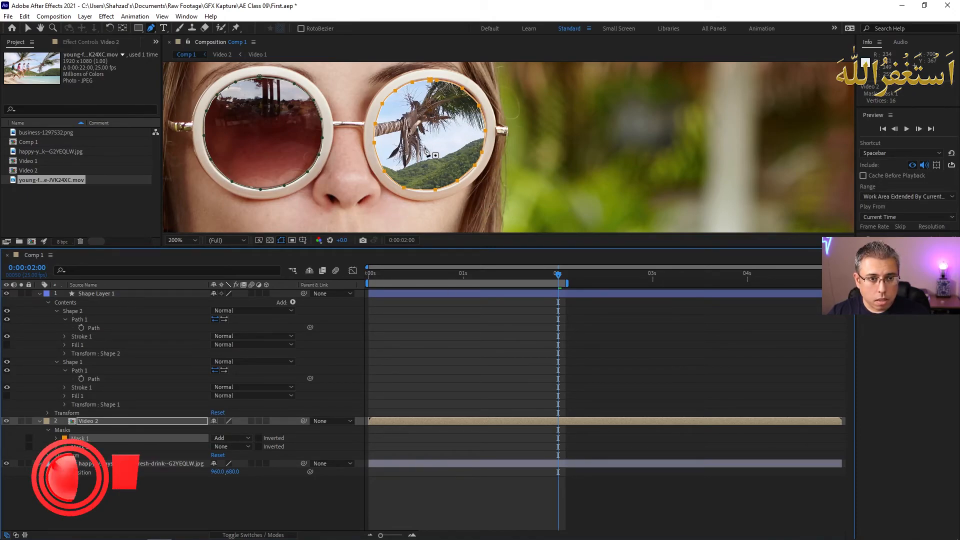
pyautogui.click(235, 446)
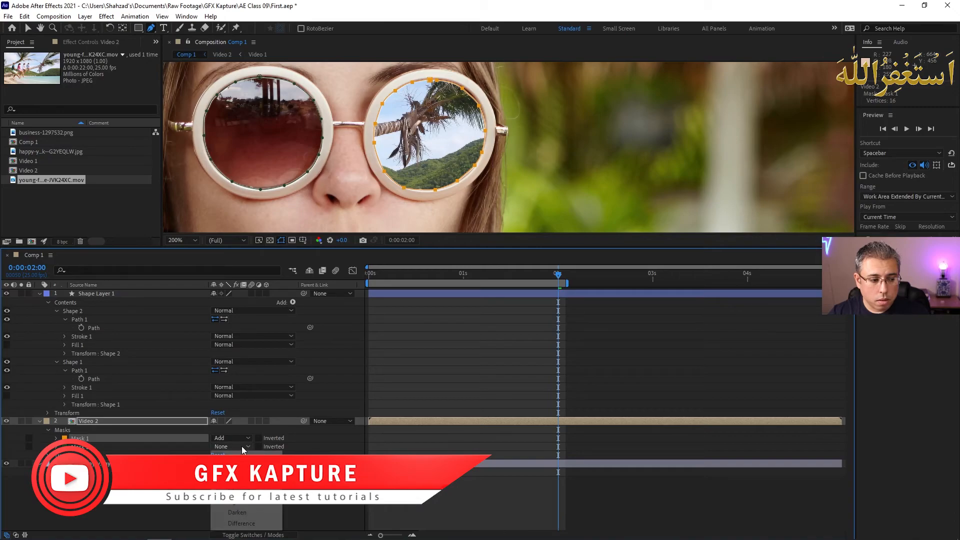
pyautogui.click(235, 469)
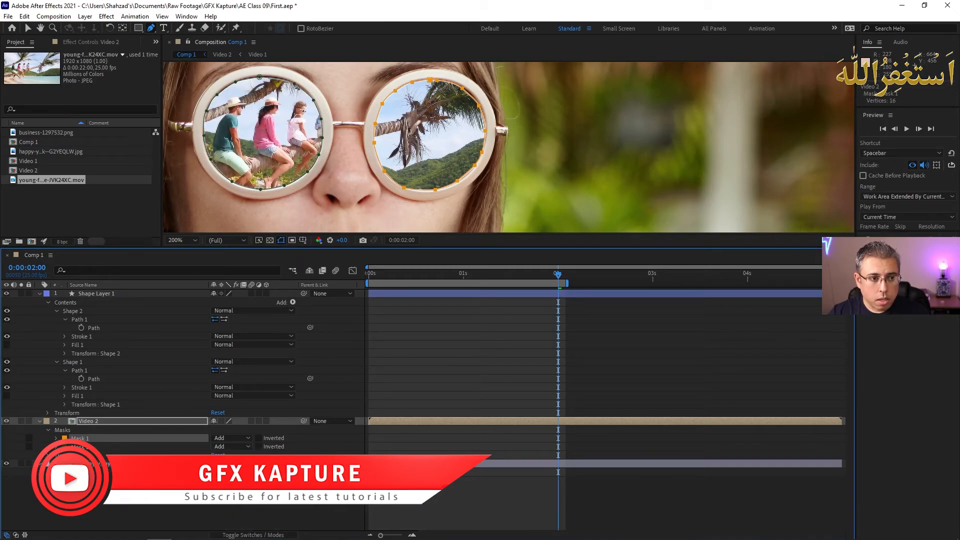
pyautogui.click(233, 446)
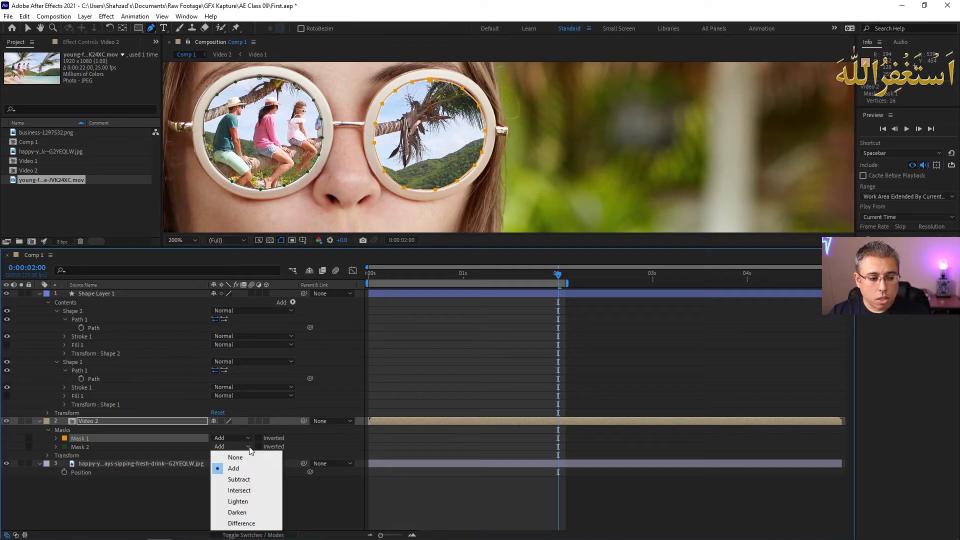
pyautogui.click(235, 468)
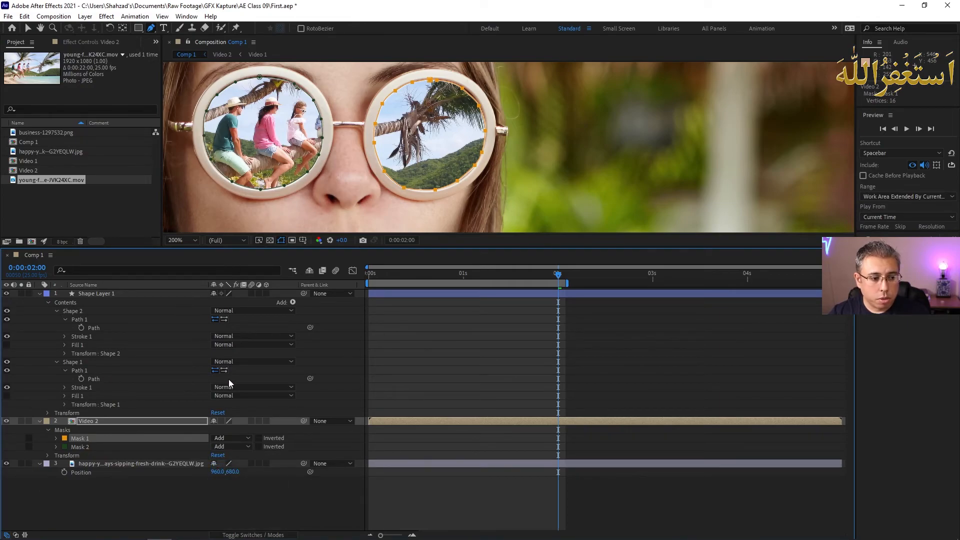
pyautogui.scroll(-2, 541, 137)
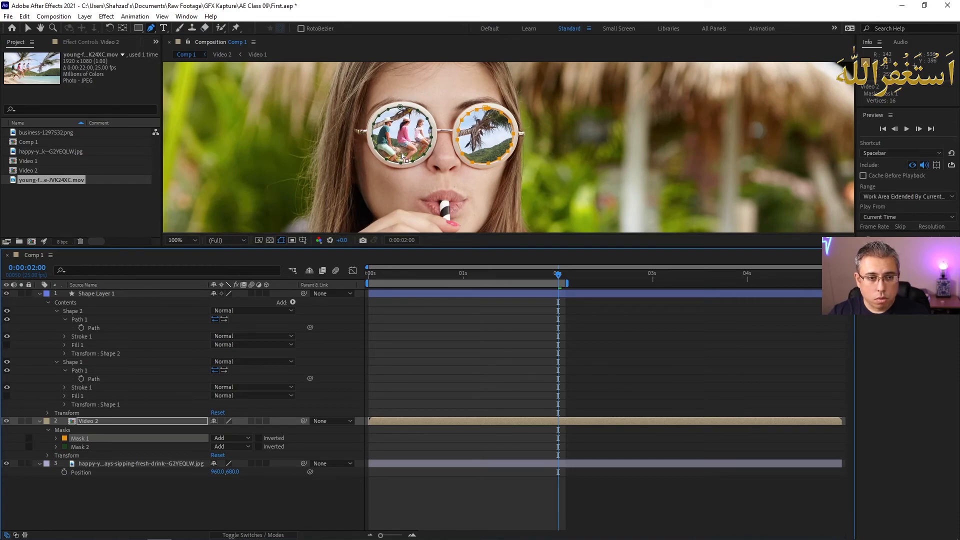
pyautogui.scroll(-2, 405, 159)
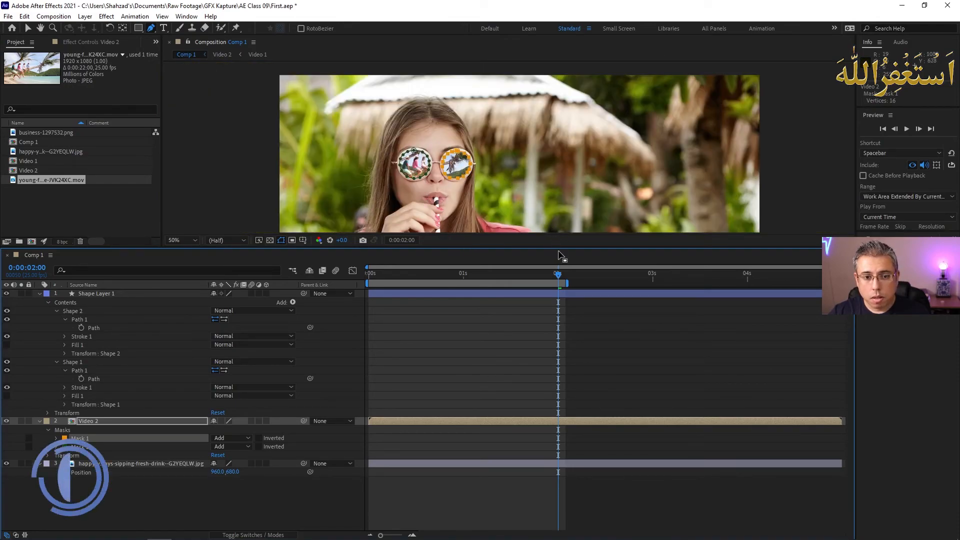
# Extend the work area to the end of the 5-second composition and preview it from the first frame in an enlarged viewer
pyautogui.moveTo(567, 283); pyautogui.dragTo(842, 283)
pyautogui.moveTo(559, 279); pyautogui.dragTo(350, 272)
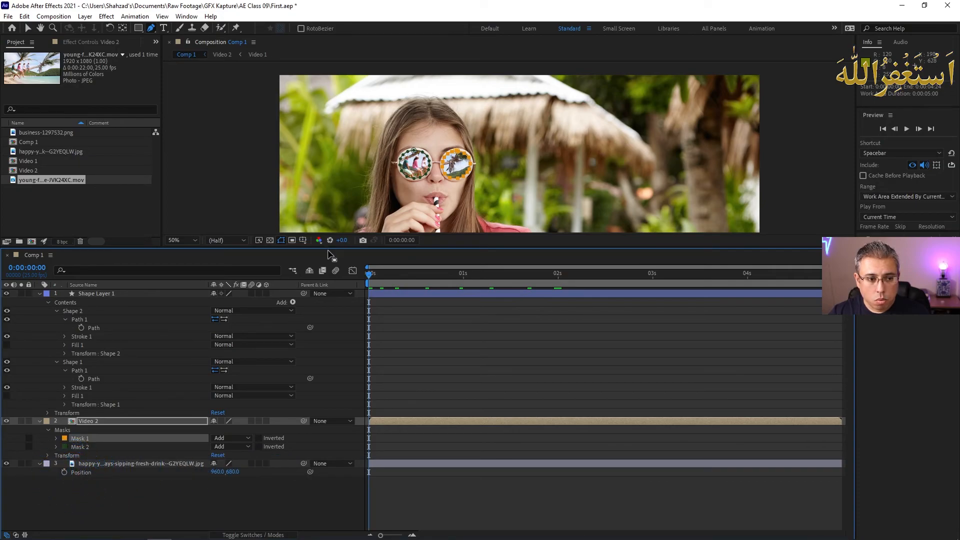
pyautogui.moveTo(331, 247); pyautogui.dragTo(331, 473)
pyautogui.moveTo(579, 353); pyautogui.dragTo(524, 284)
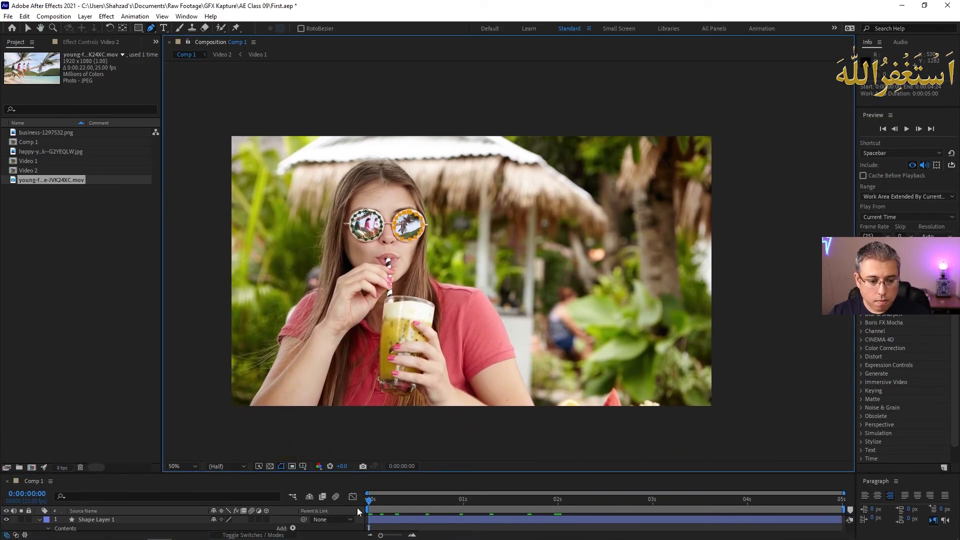
pyautogui.press('space')
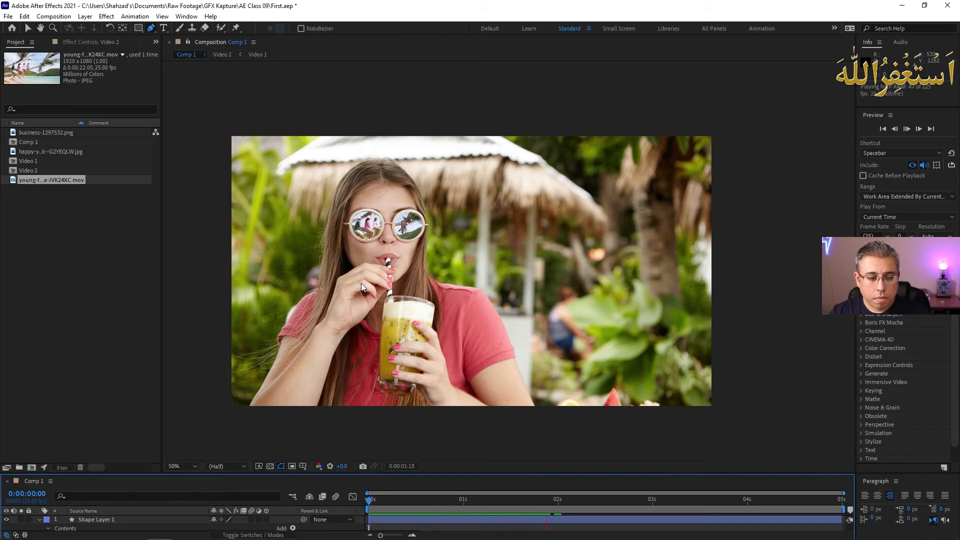
pyautogui.press('space')
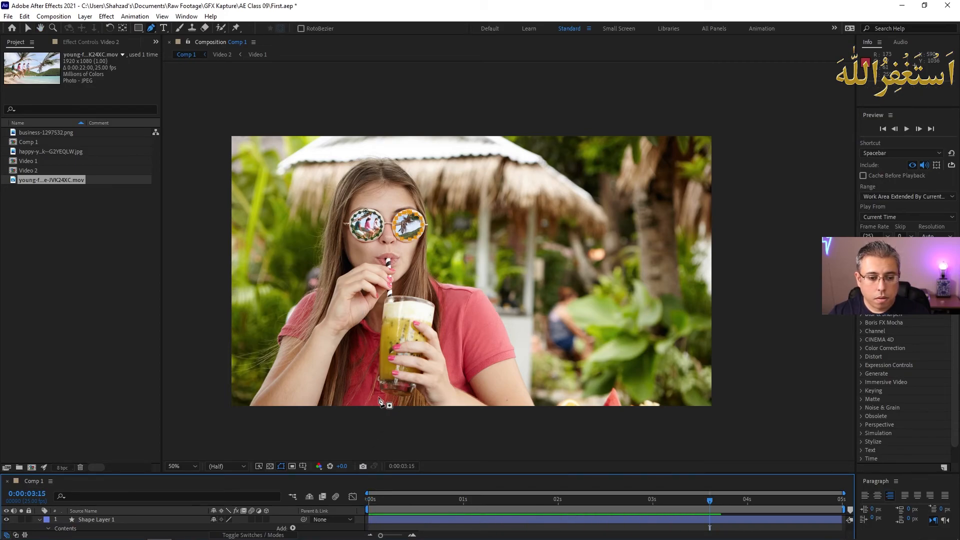
# Play a close-up preview of both sunglasses lenses at 200% magnification
pyautogui.scroll(2, 365, 247)
pyautogui.scroll(1, 365, 250)
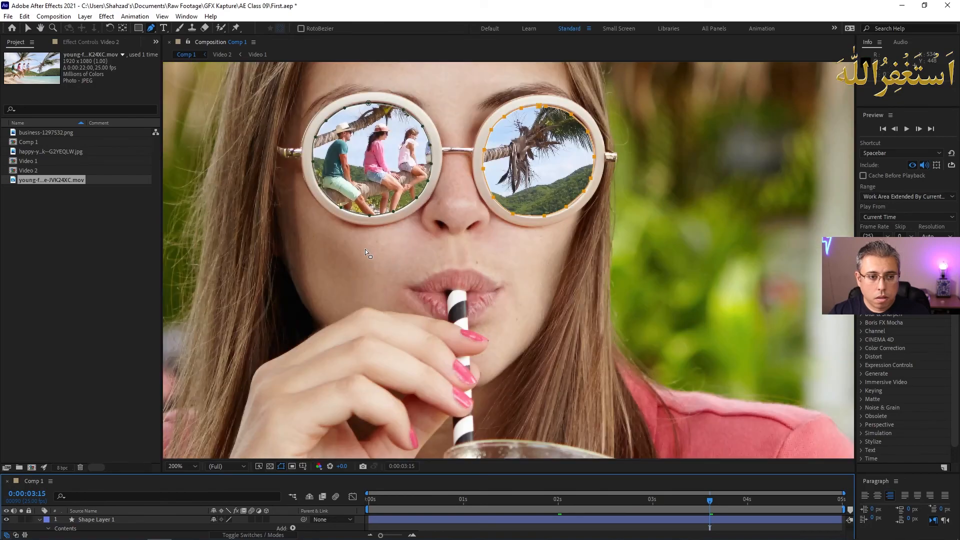
pyautogui.moveTo(464, 210); pyautogui.dragTo(475, 301)
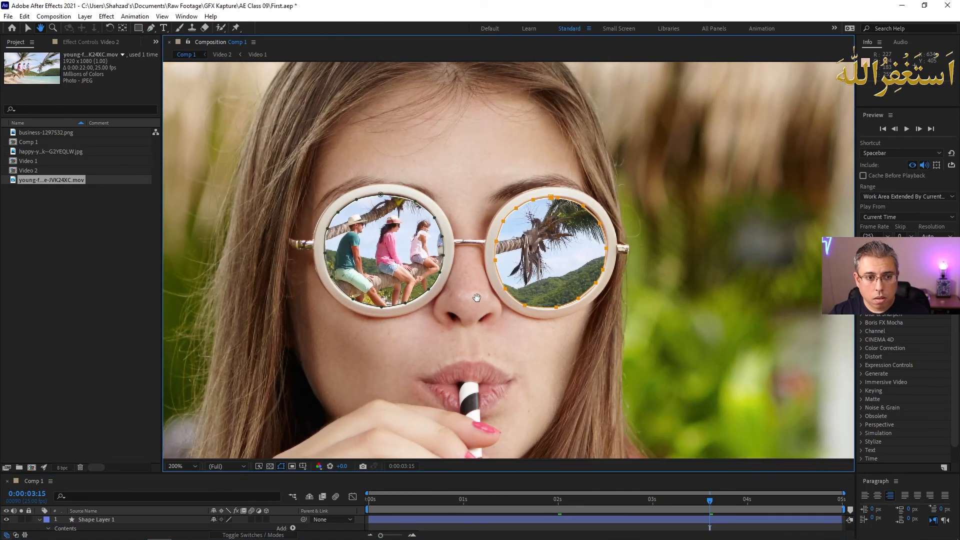
pyautogui.press('space')
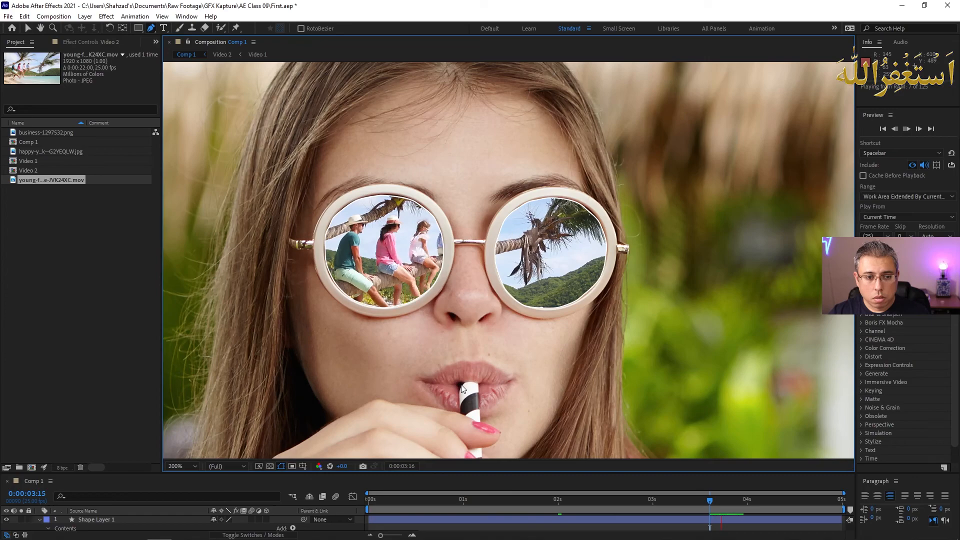